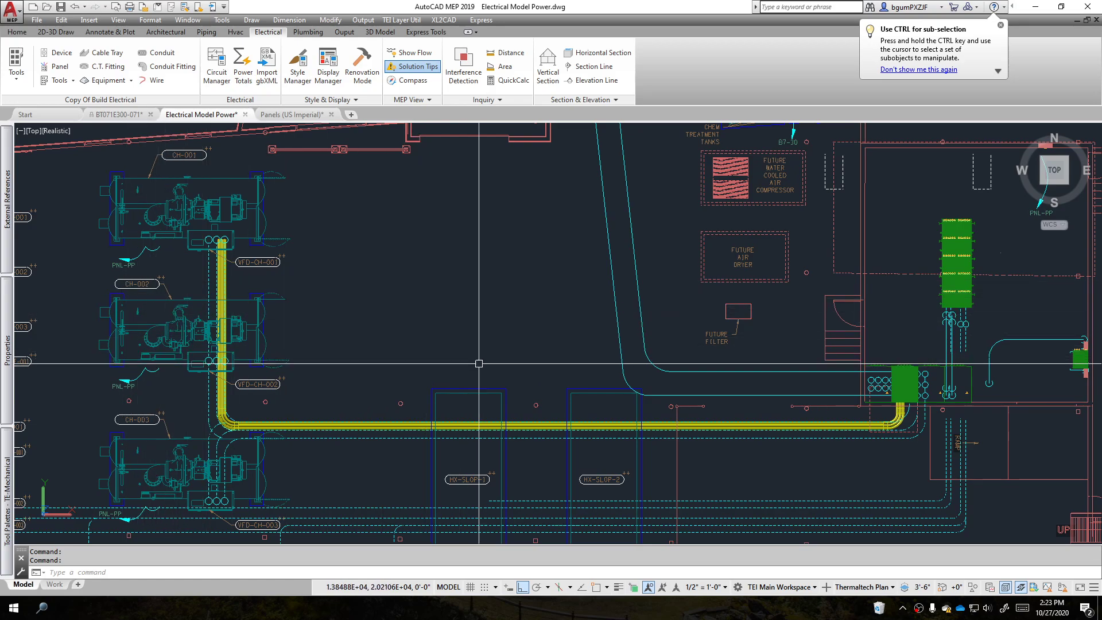
# Examine the three-conduit bend in plan view where the conduits enter the underside of the green electrical panel
pyautogui.moveTo(862, 427); pyautogui.dragTo(744, 399, button='middle')
pyautogui.scroll(2, 743, 399)
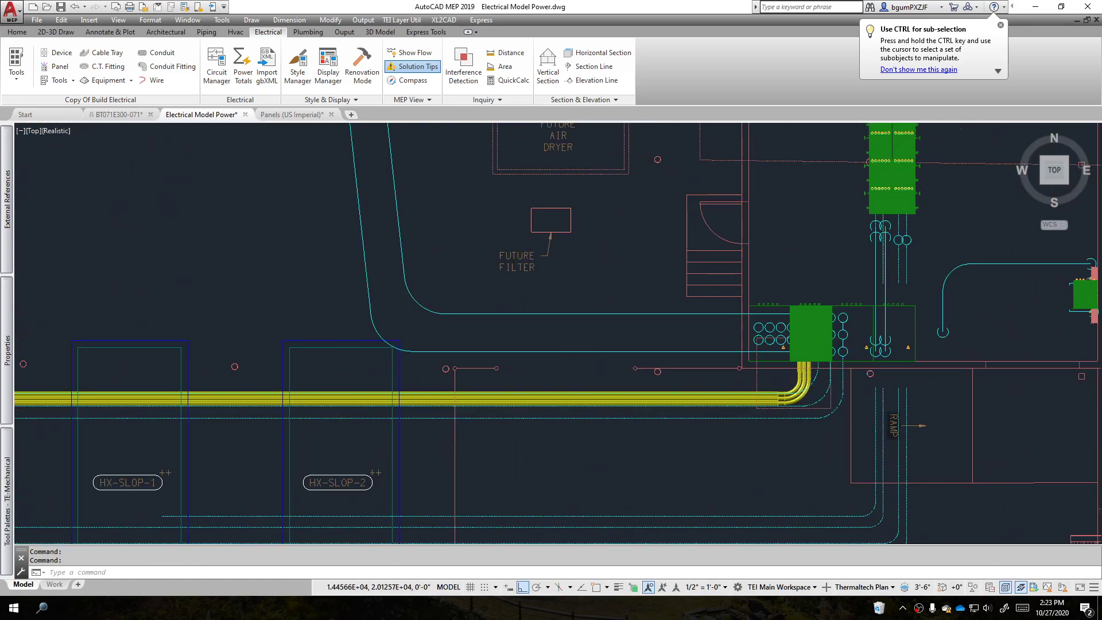
pyautogui.scroll(6, 796, 386)
pyautogui.click(852, 352)
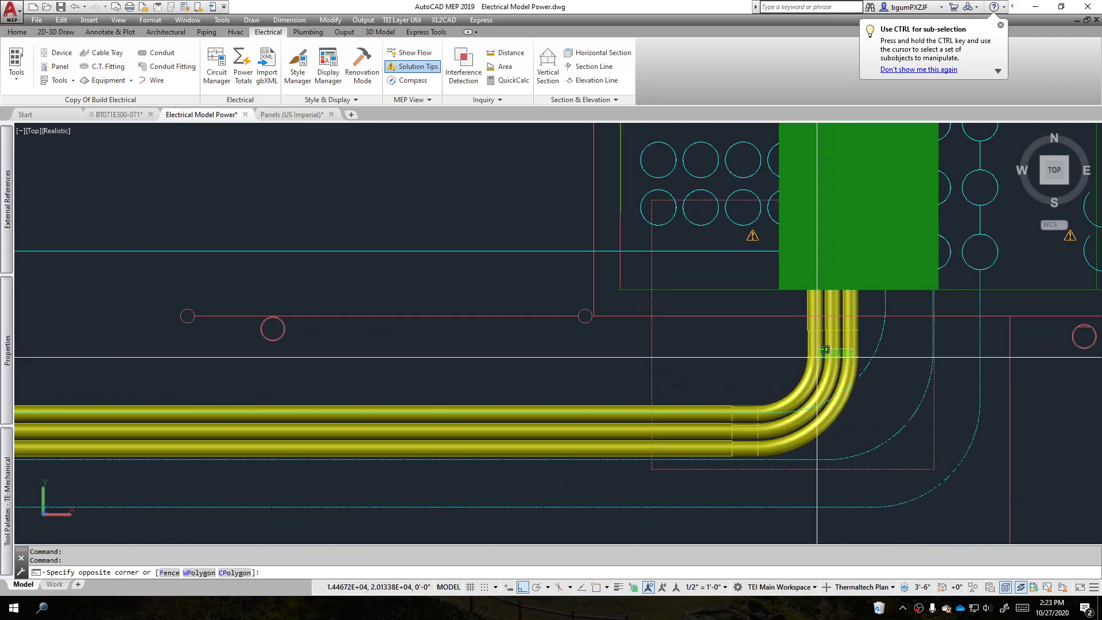
pyautogui.press('Escape')
pyautogui.scroll(2, 878, 332)
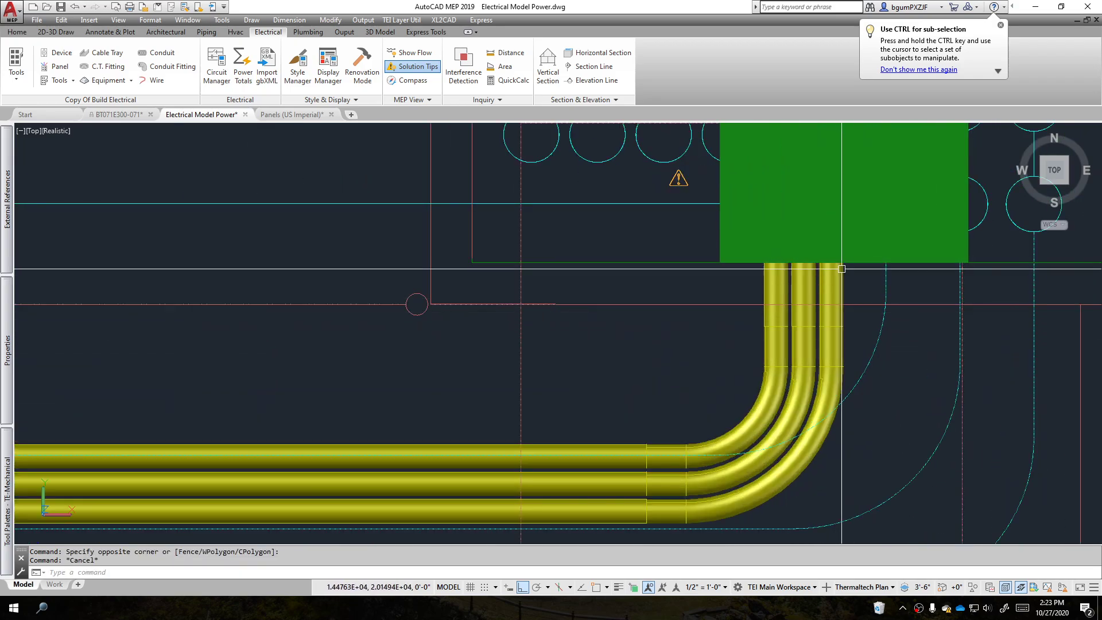
pyautogui.click(870, 338)
pyautogui.moveTo(870, 339); pyautogui.dragTo(664, 291, button='middle')
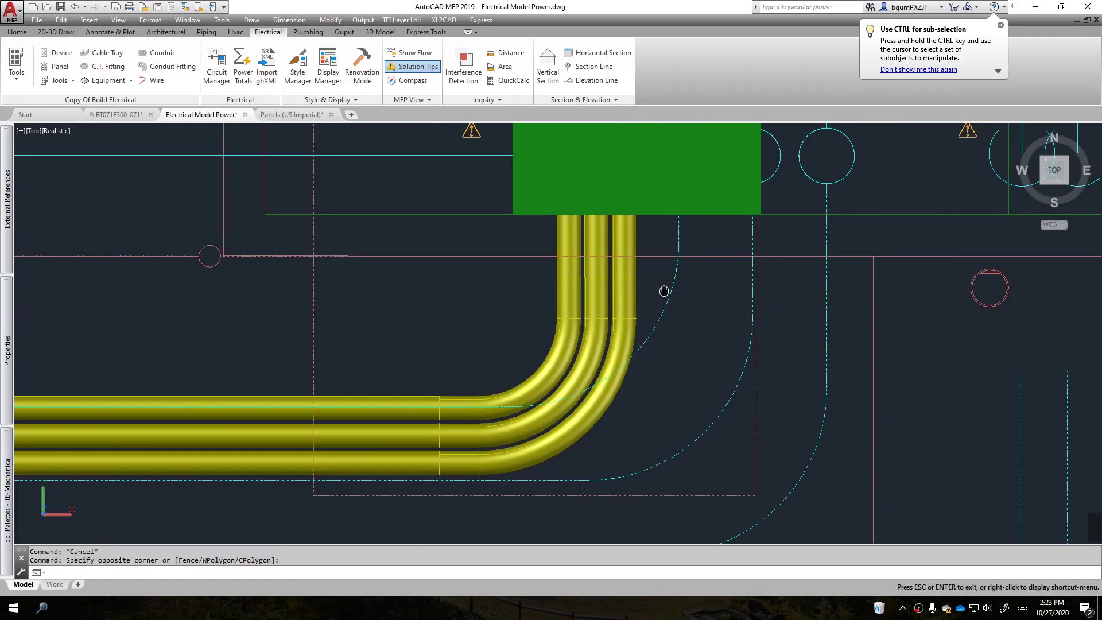
pyautogui.scroll(-1, 664, 291)
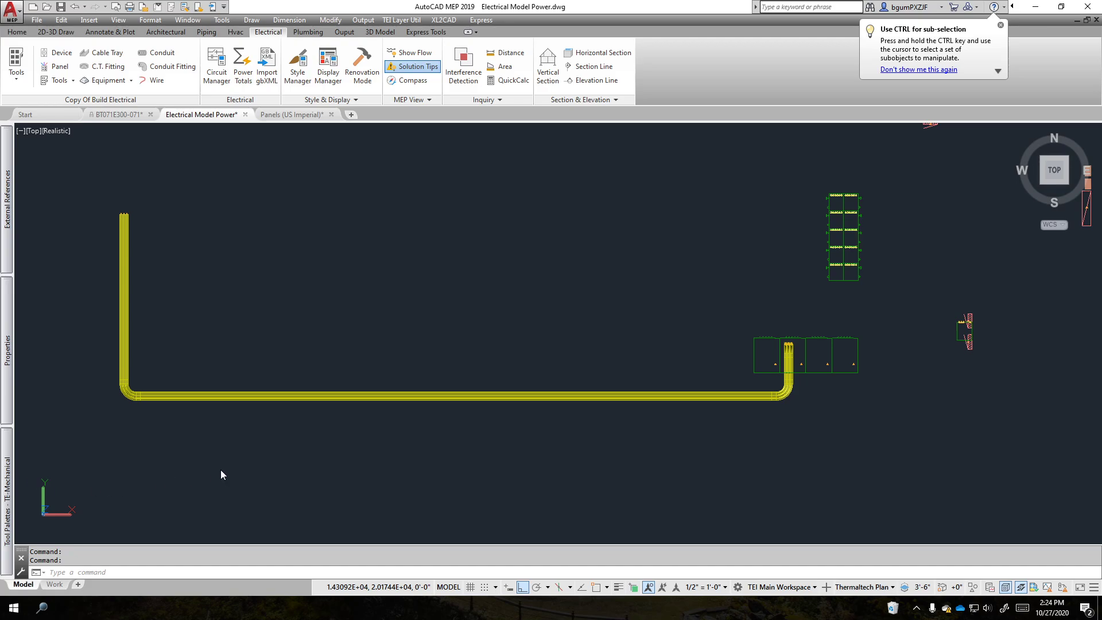
# Inspect the entire three-conduit run and the electrical equipment in an isometric 3D view
pyautogui.scroll(3, 696, 381)
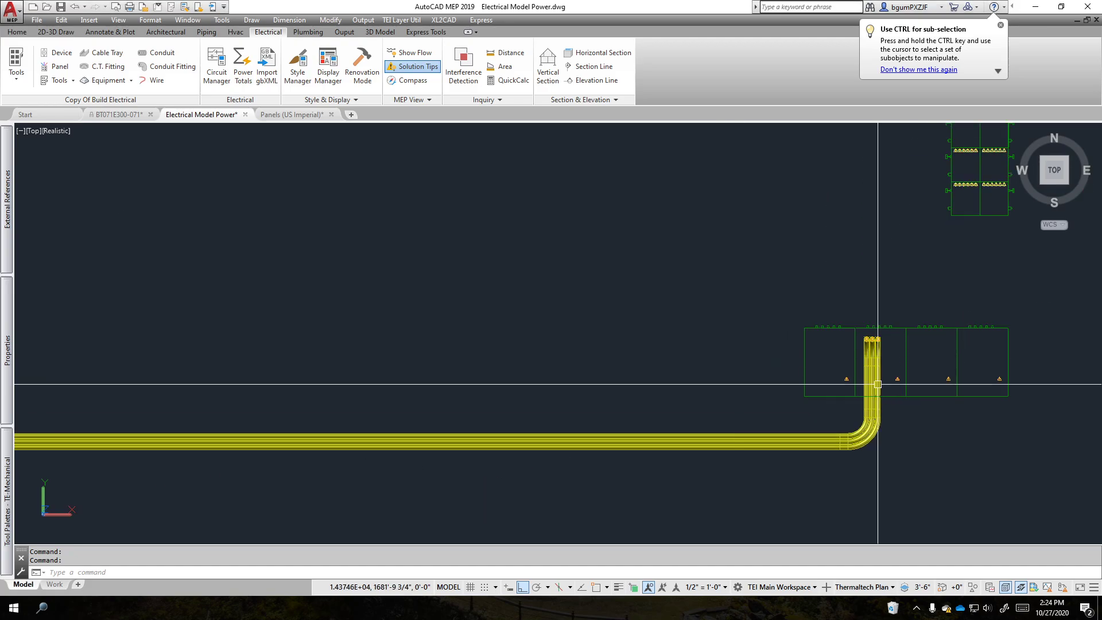
pyautogui.click(878, 383)
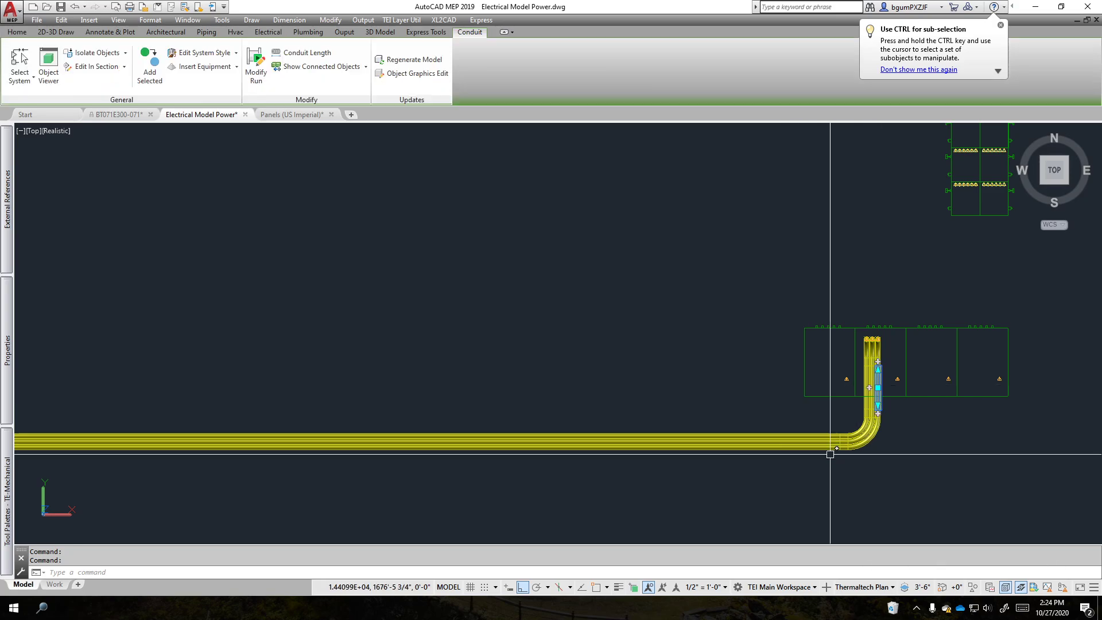
pyautogui.keyDown('shift'); pyautogui.moveTo(877, 384); pyautogui.dragTo(832, 368, button='middle'); pyautogui.keyUp('shift')
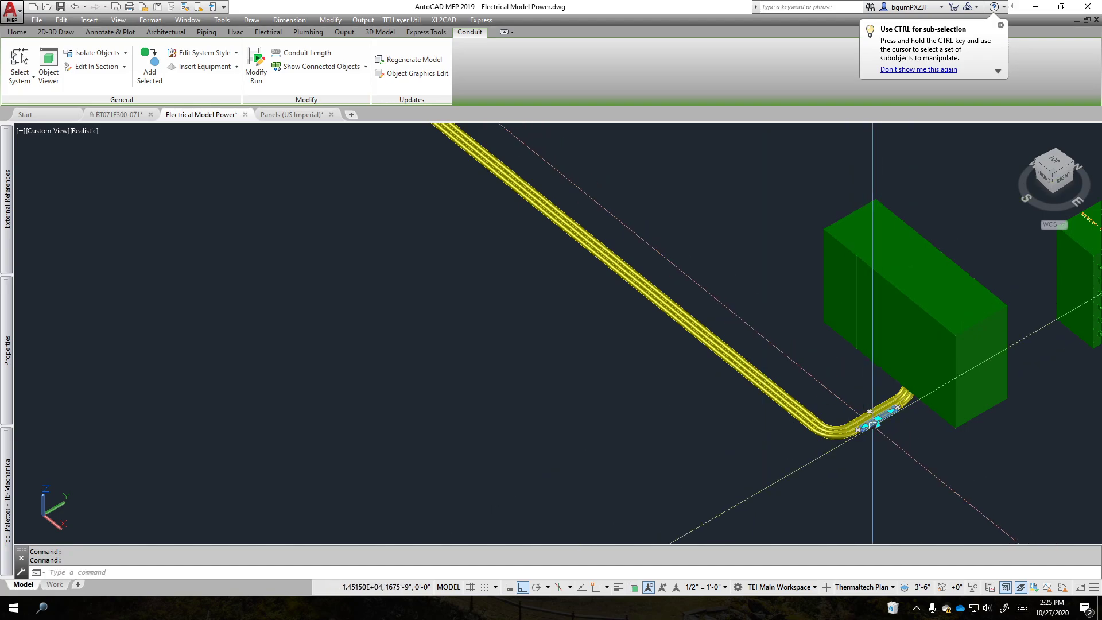
pyautogui.moveTo(706, 269); pyautogui.dragTo(507, 361, button='middle')
pyautogui.scroll(-1, 508, 361)
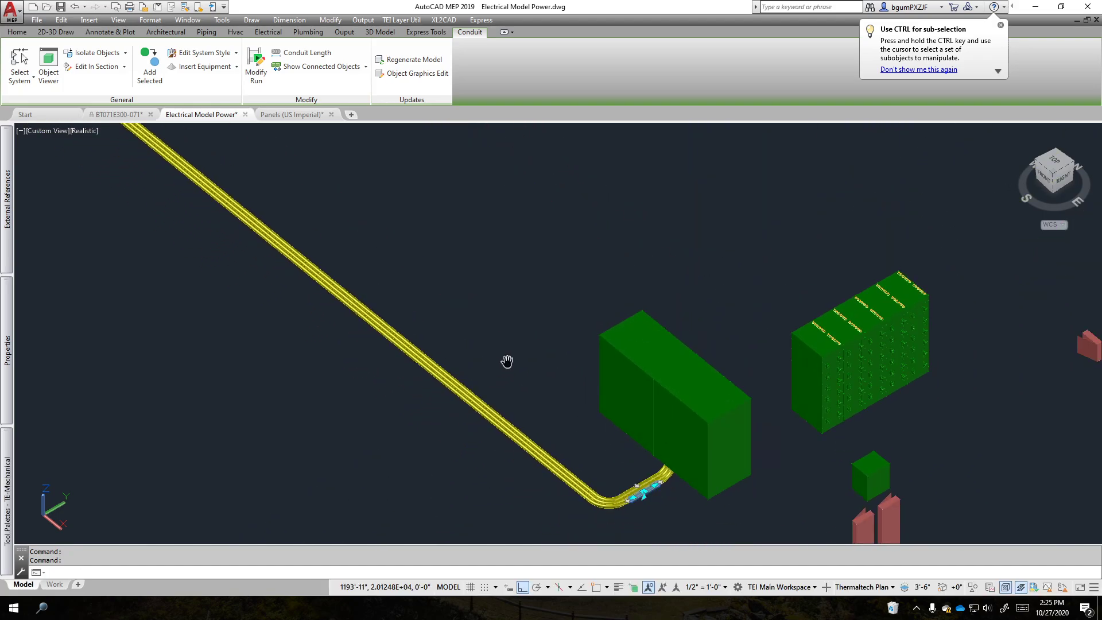
pyautogui.scroll(-3, 507, 361)
pyautogui.moveTo(467, 294); pyautogui.dragTo(425, 365, button='middle')
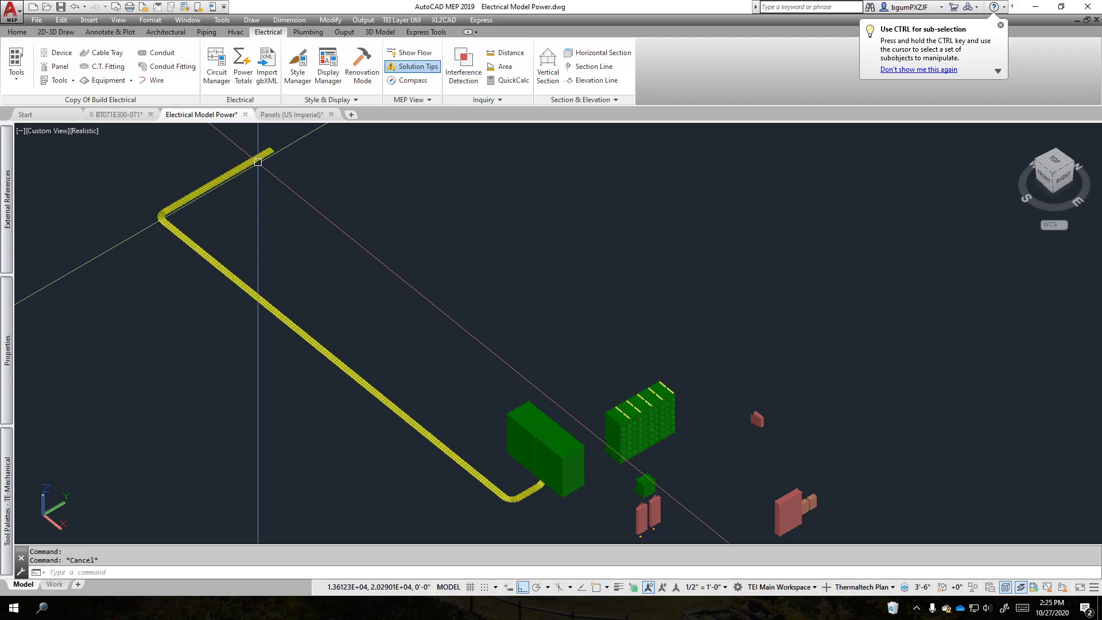
# Highlight the full connected run of the outer conduit, starting from its far-end straight segment
pyautogui.click(257, 163)
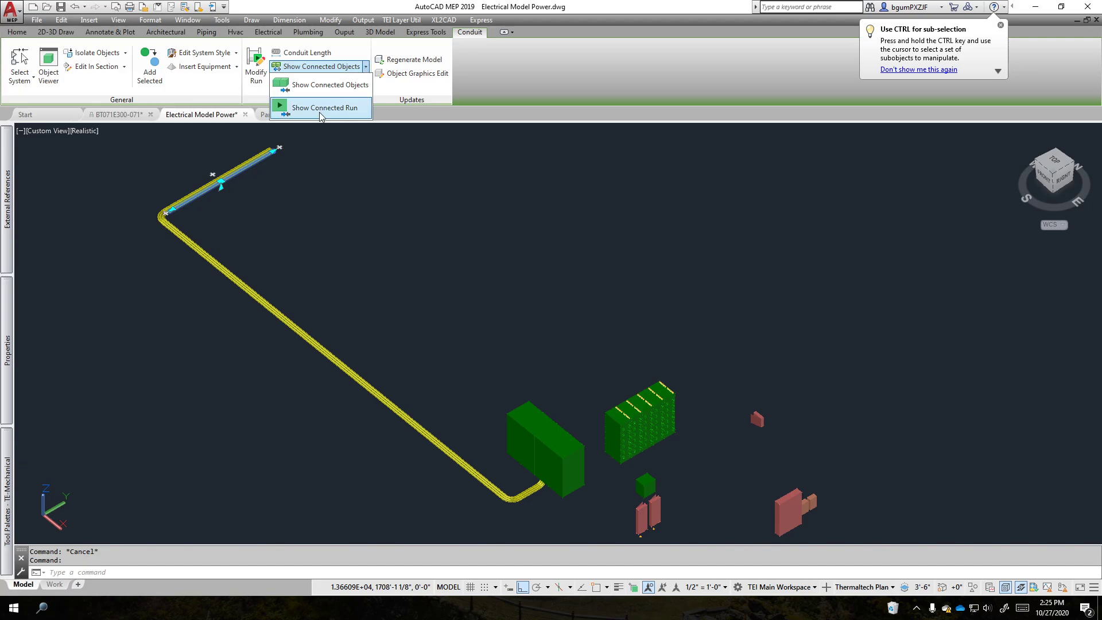
pyautogui.click(322, 109)
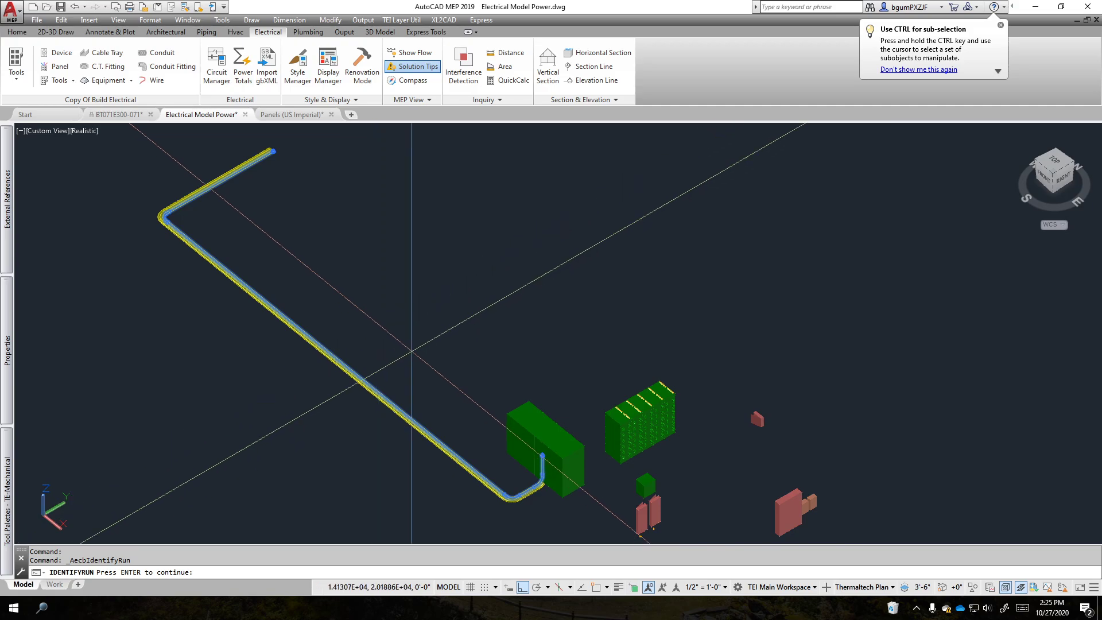
pyautogui.press('Escape')
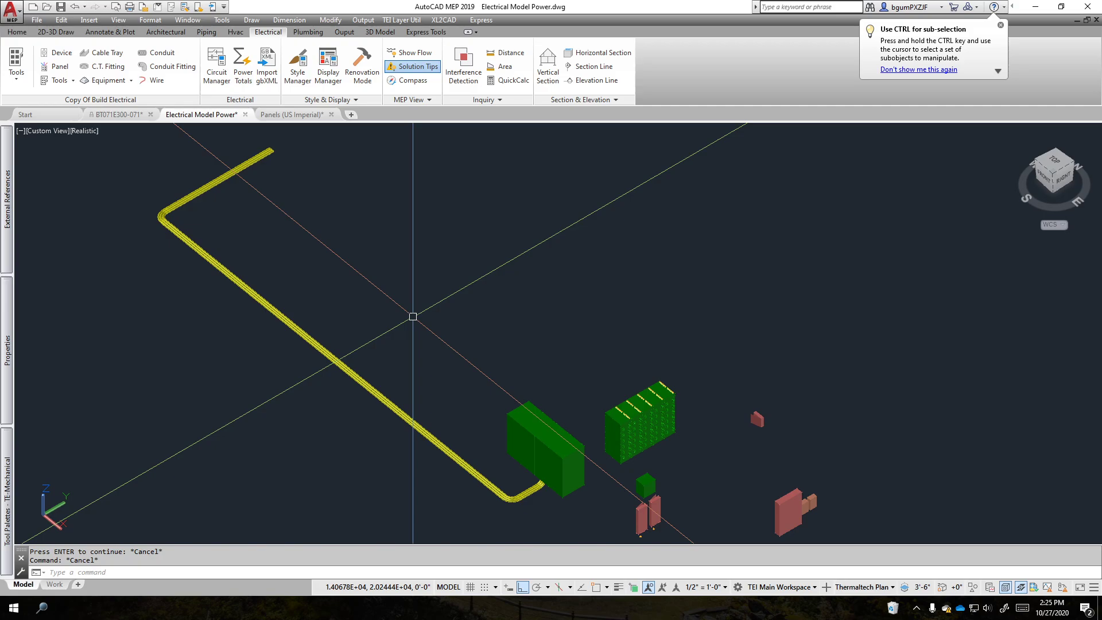
pyautogui.press('Escape')
pyautogui.moveTo(350, 282); pyautogui.dragTo(474, 295, button='middle')
pyautogui.click(394, 198)
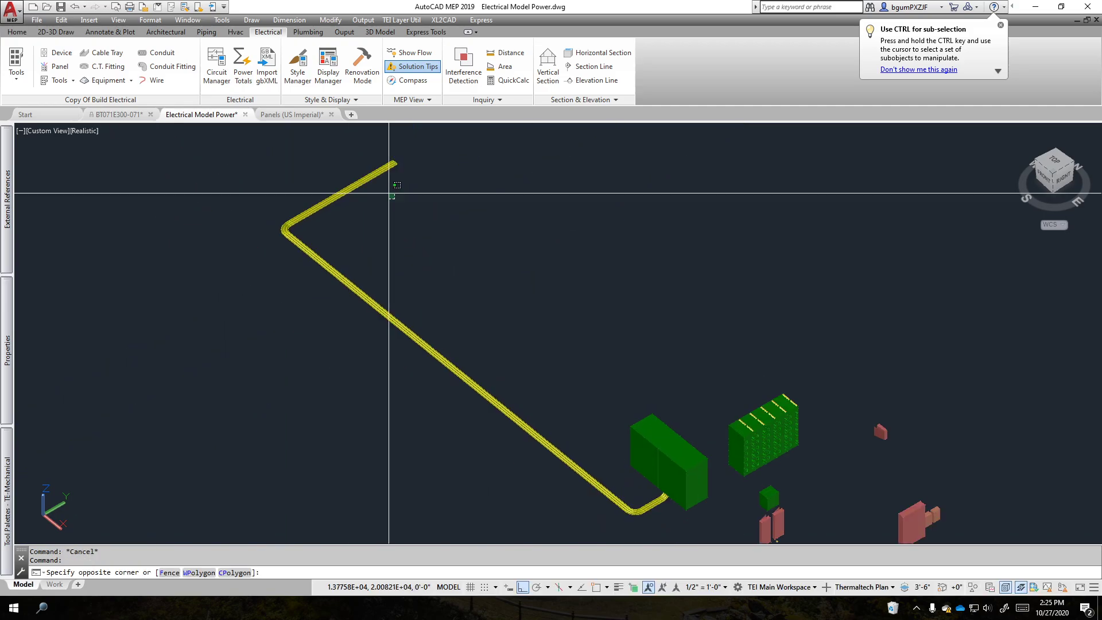
pyautogui.click(309, 171)
pyautogui.press('Escape')
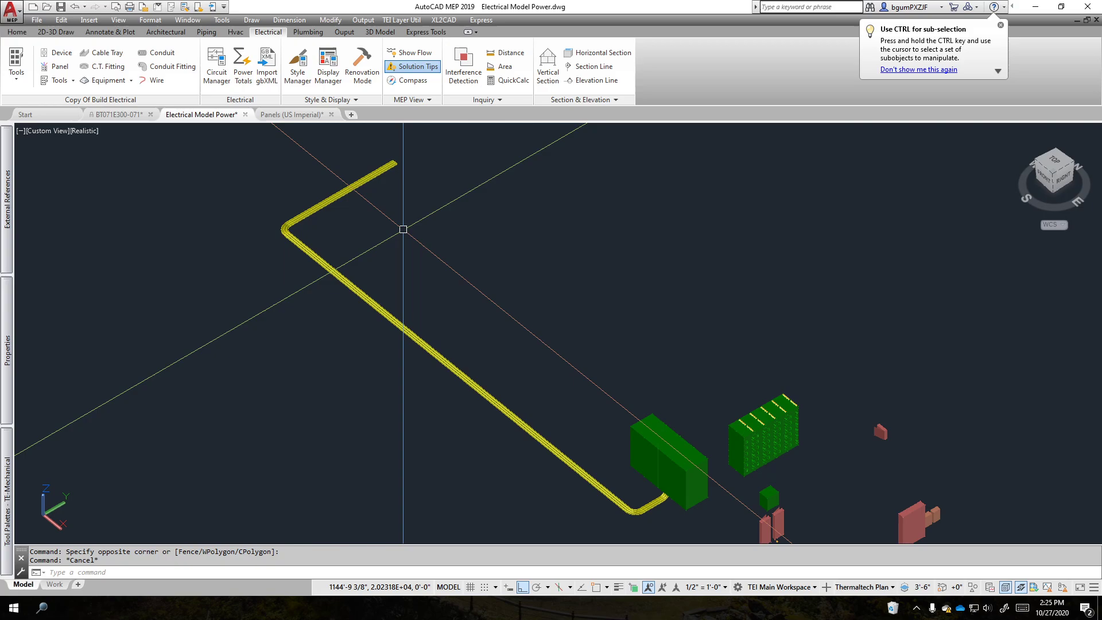
# Copy the three short straight conduit segments between the horizontal bend and the green panel 6" upward in Z
pyautogui.moveTo(603, 395); pyautogui.dragTo(558, 336, button='middle')
pyautogui.scroll(5, 528, 284)
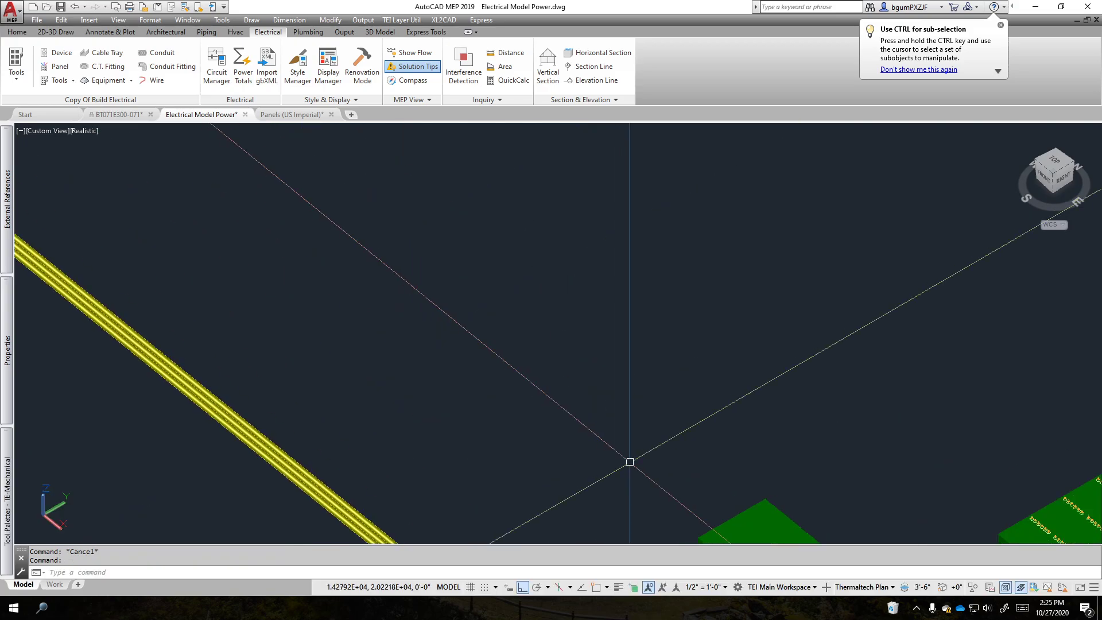
pyautogui.moveTo(629, 463); pyautogui.dragTo(509, 235, button='middle')
pyautogui.scroll(-4, 509, 233)
pyautogui.scroll(7, 600, 409)
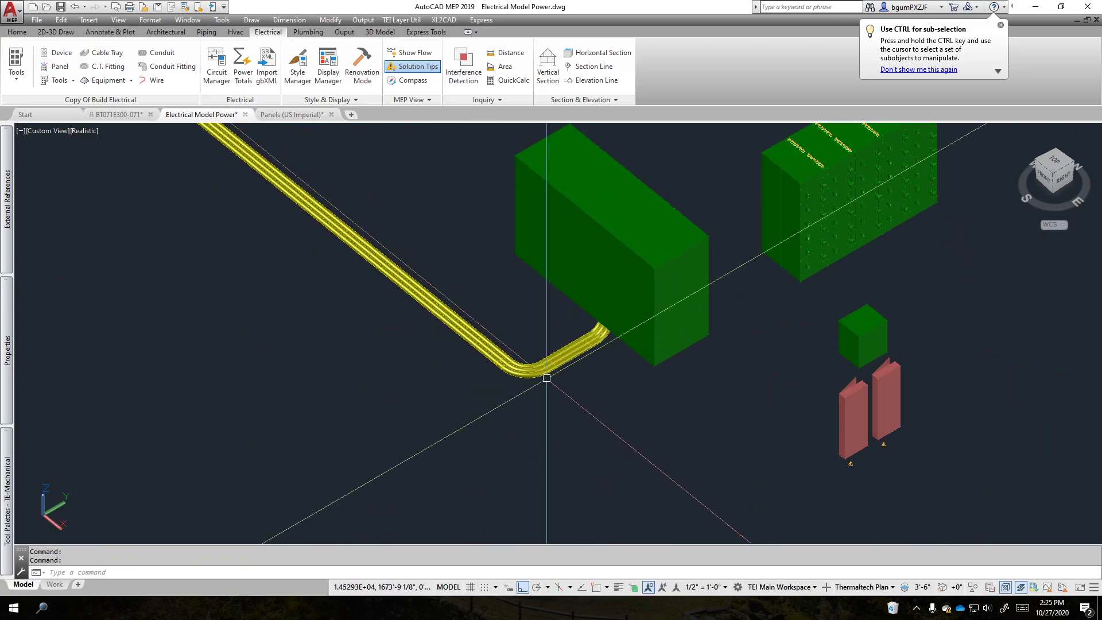
pyautogui.scroll(3, 595, 350)
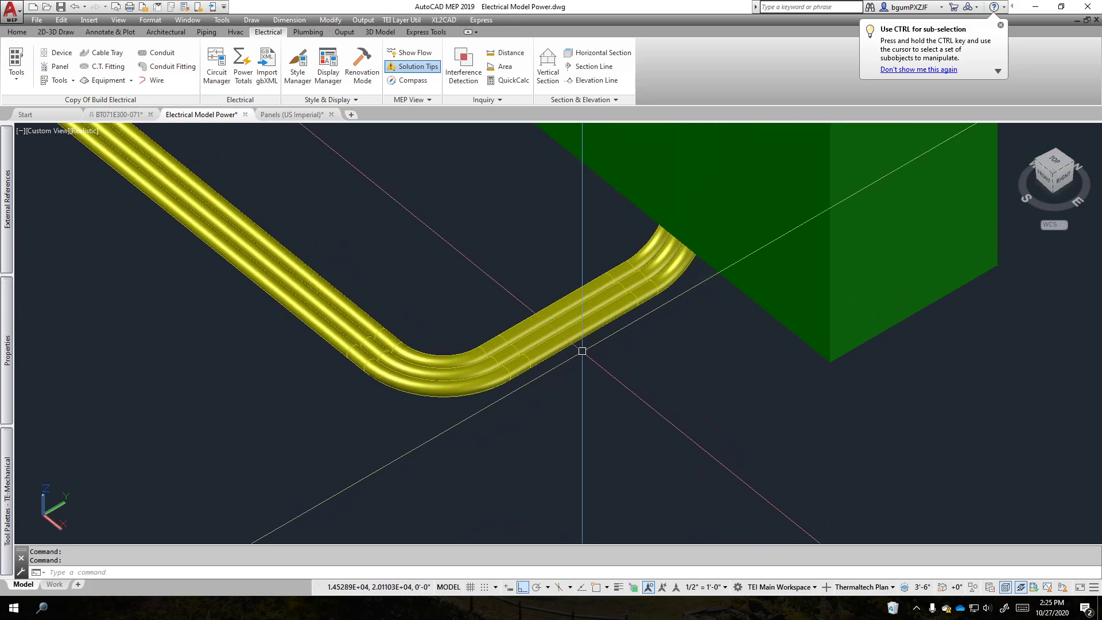
pyautogui.click(588, 365)
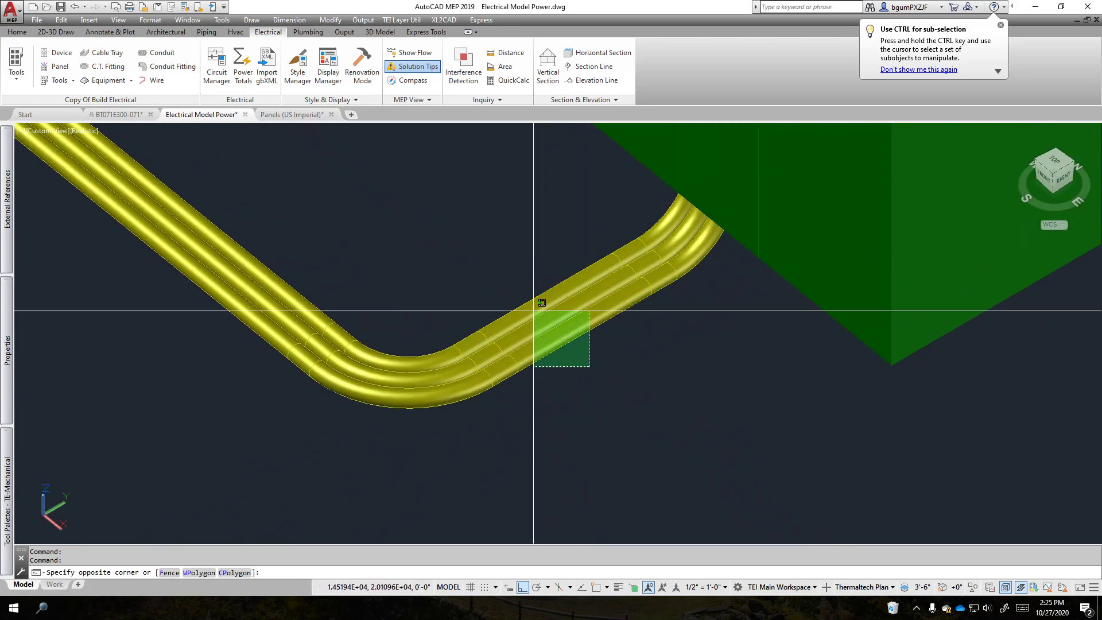
pyautogui.click(532, 281)
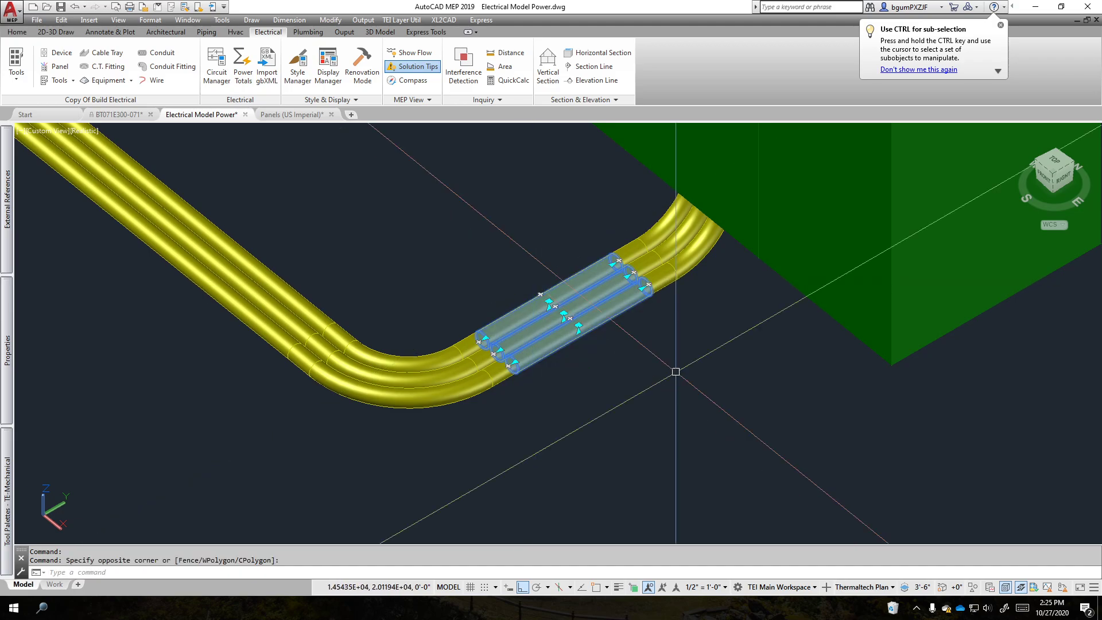
pyautogui.write('c')
pyautogui.press('space')
pyautogui.click(649, 395)
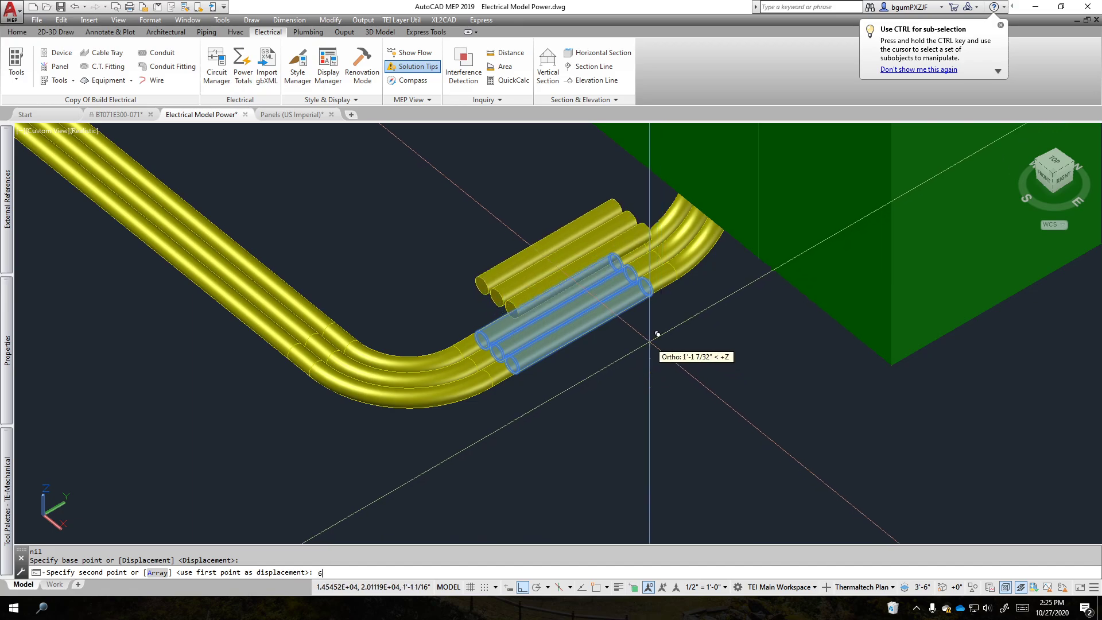
pyautogui.write('6"')
pyautogui.press('Return')
pyautogui.press('Escape')
# Switch the view to Top and examine the copied conduits at the bend below the panel
pyautogui.scroll(-6, 657, 334)
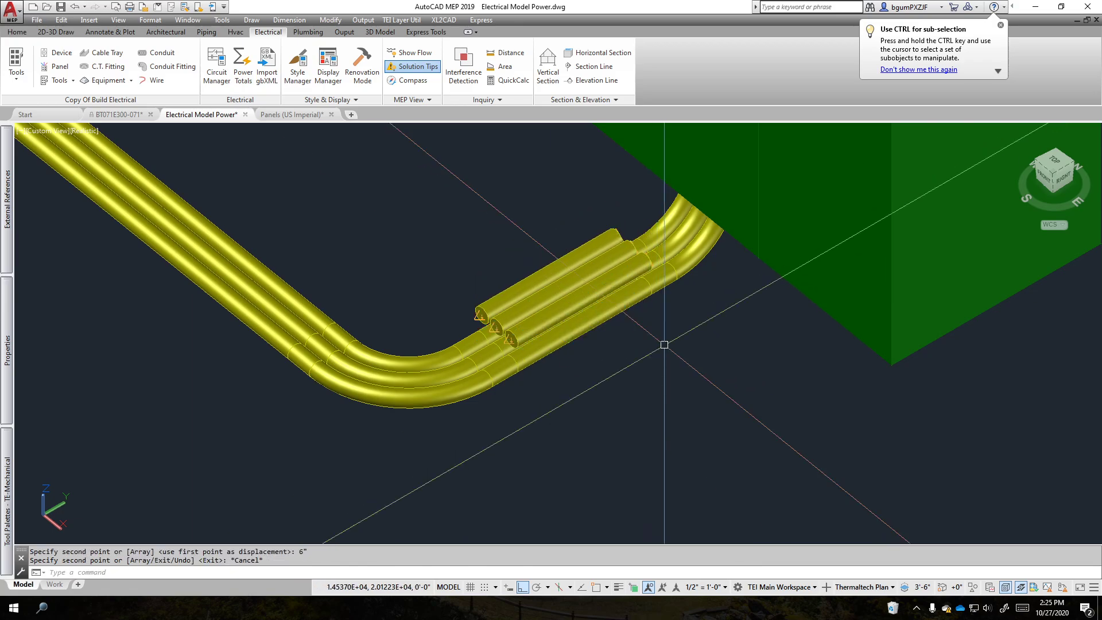
pyautogui.keyDown('shift'); pyautogui.moveTo(612, 441); pyautogui.dragTo(694, 467, button='middle'); pyautogui.keyUp('shift')
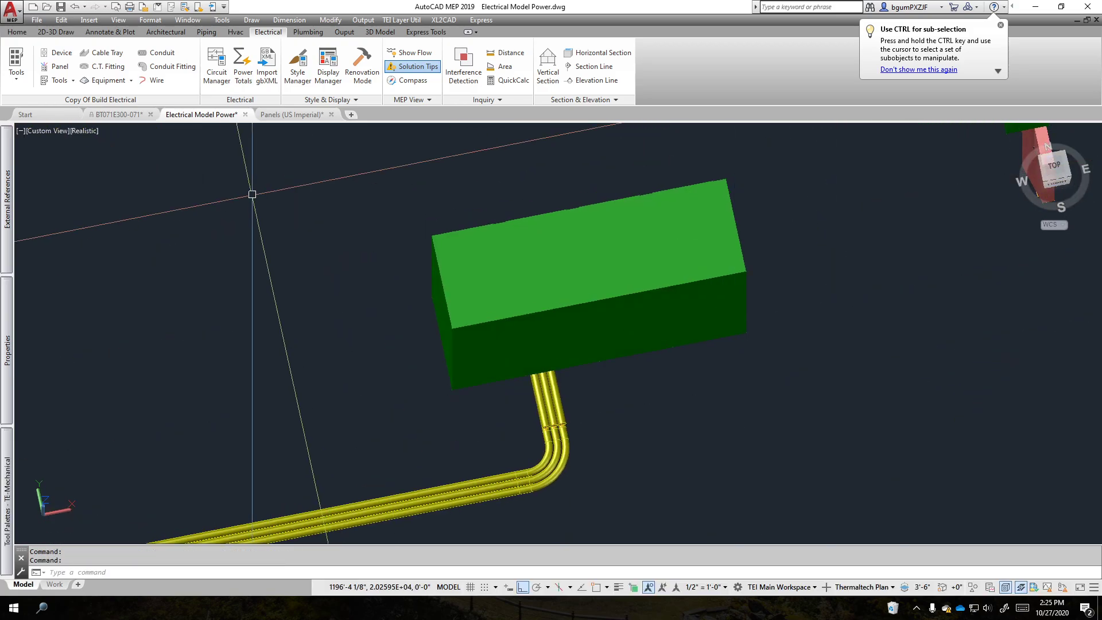
pyautogui.click(48, 133)
pyautogui.click(57, 159)
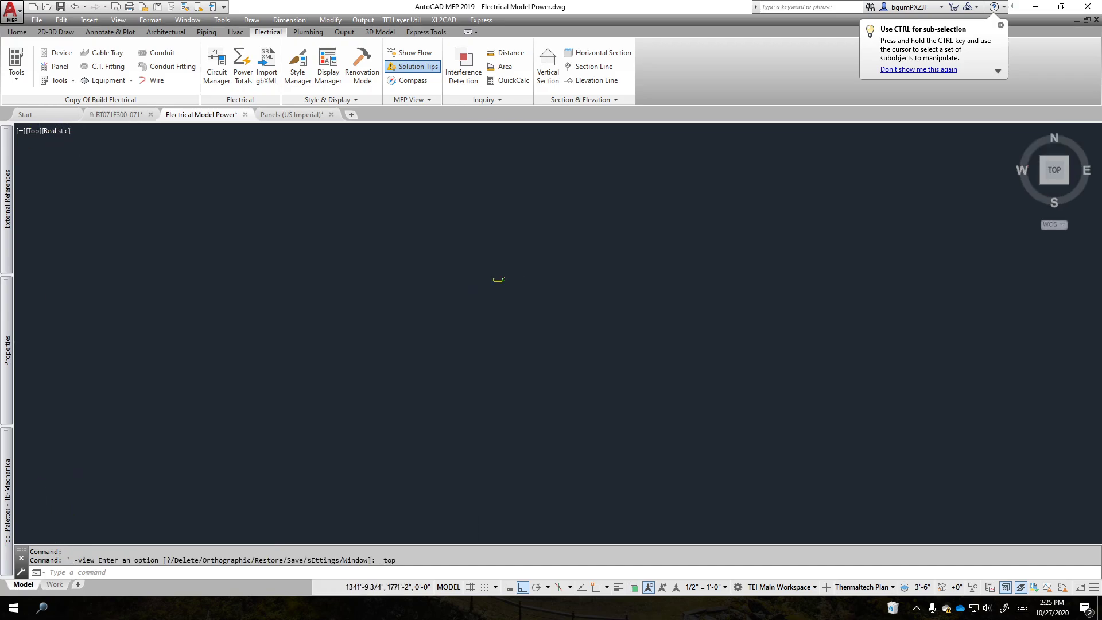
pyautogui.scroll(10, 585, 406)
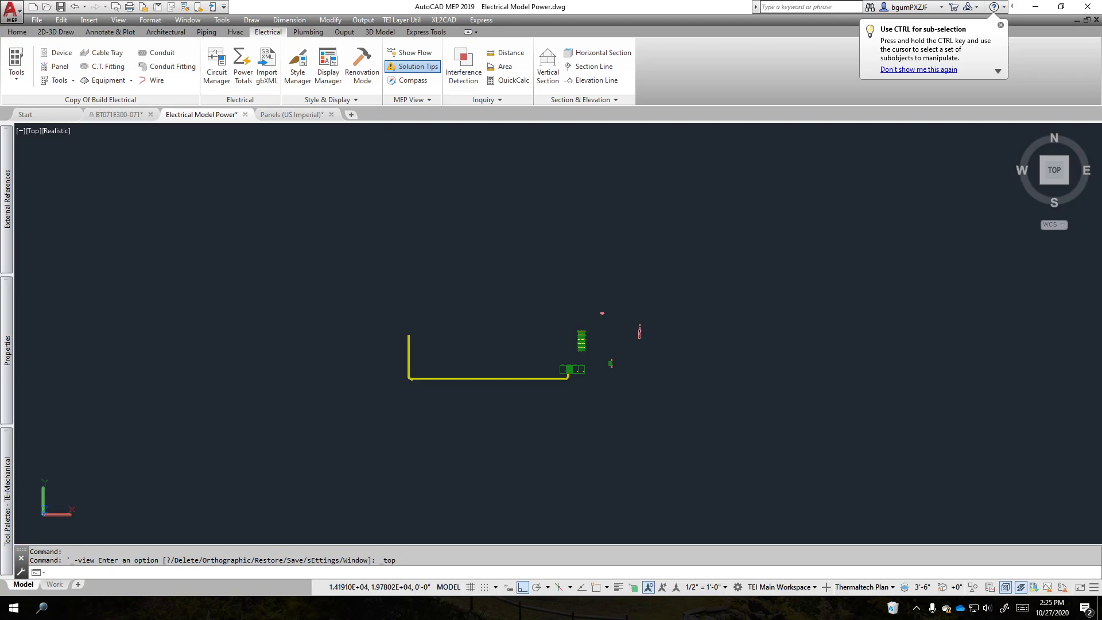
pyautogui.scroll(8, 585, 406)
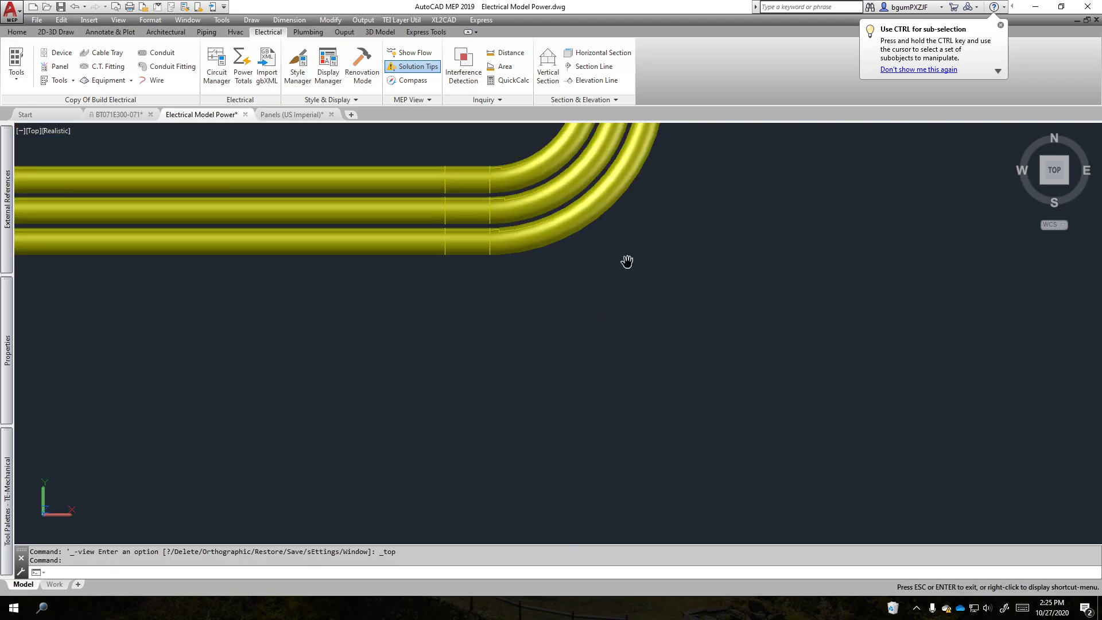
pyautogui.scroll(-3, 671, 229)
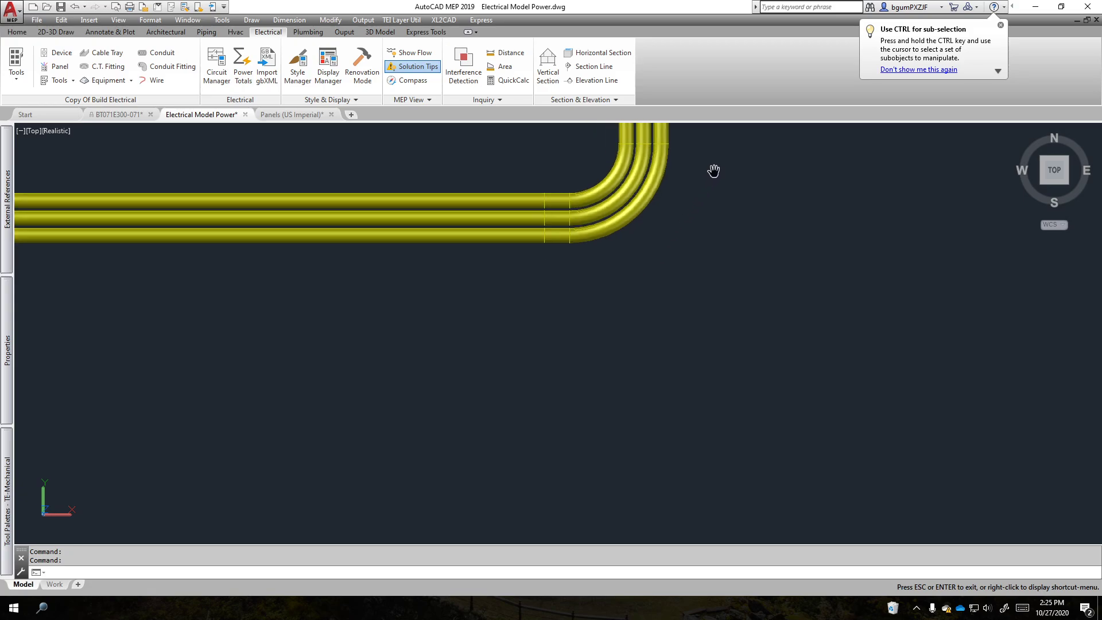
pyautogui.moveTo(713, 172); pyautogui.dragTo(668, 370, button='middle')
pyautogui.scroll(2, 595, 432)
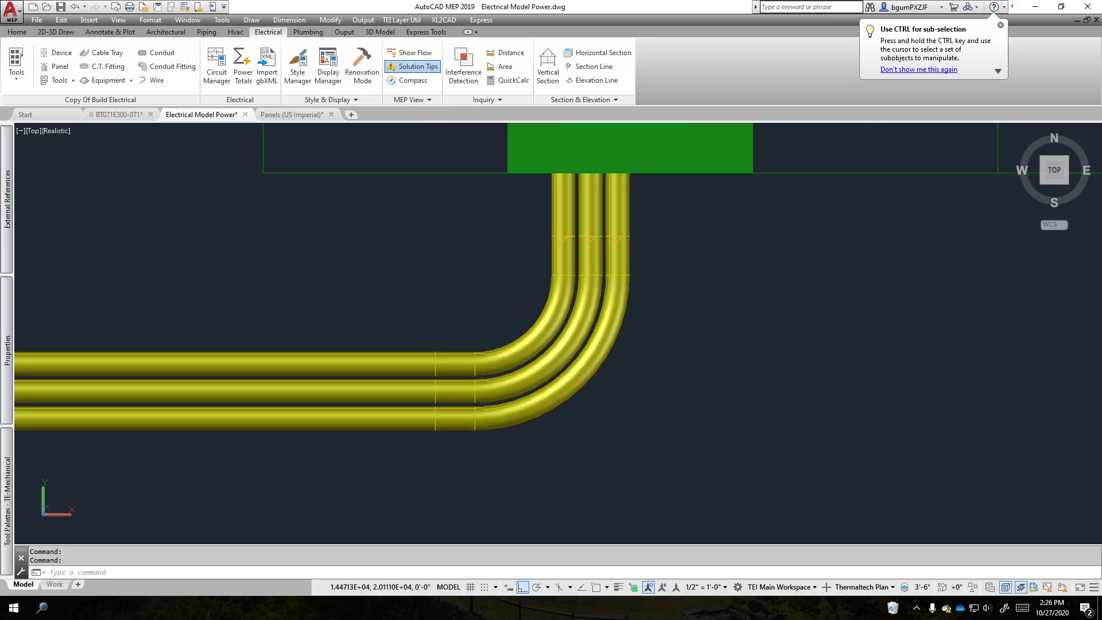
# Try to select the outermost copied conduit segment below the panel in plan view
pyautogui.press('Escape')
pyautogui.click(616, 235)
pyautogui.press('Escape')
pyautogui.click(613, 226)
pyautogui.click(623, 227)
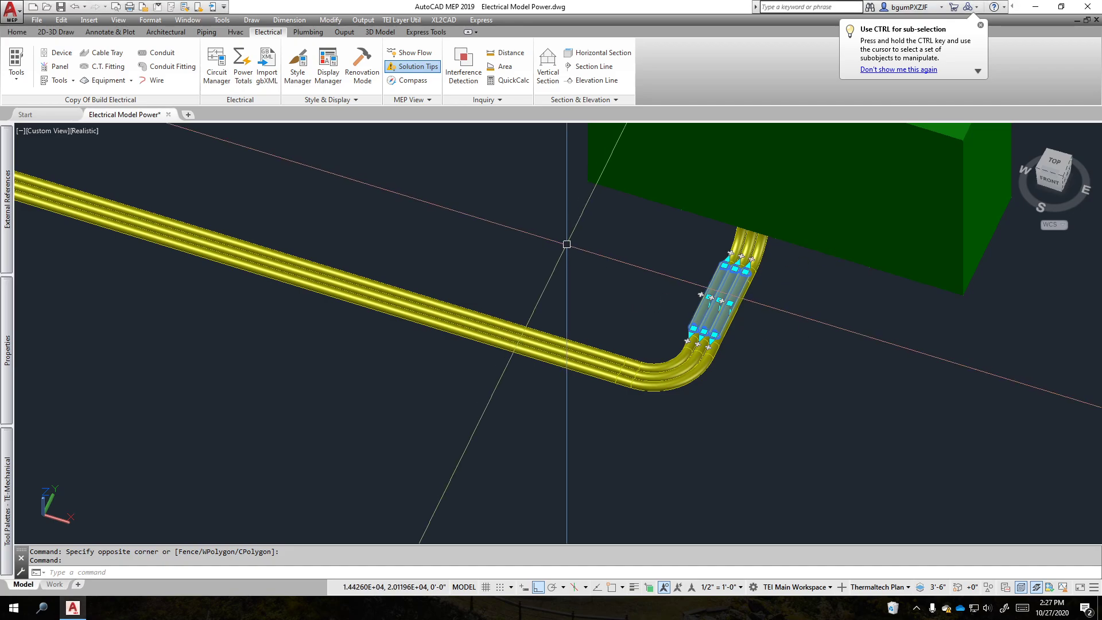
# Start parallel routing from the open ends of the copied segments, with the innermost as baseline and the other two as parallel conduits
pyautogui.write('l')
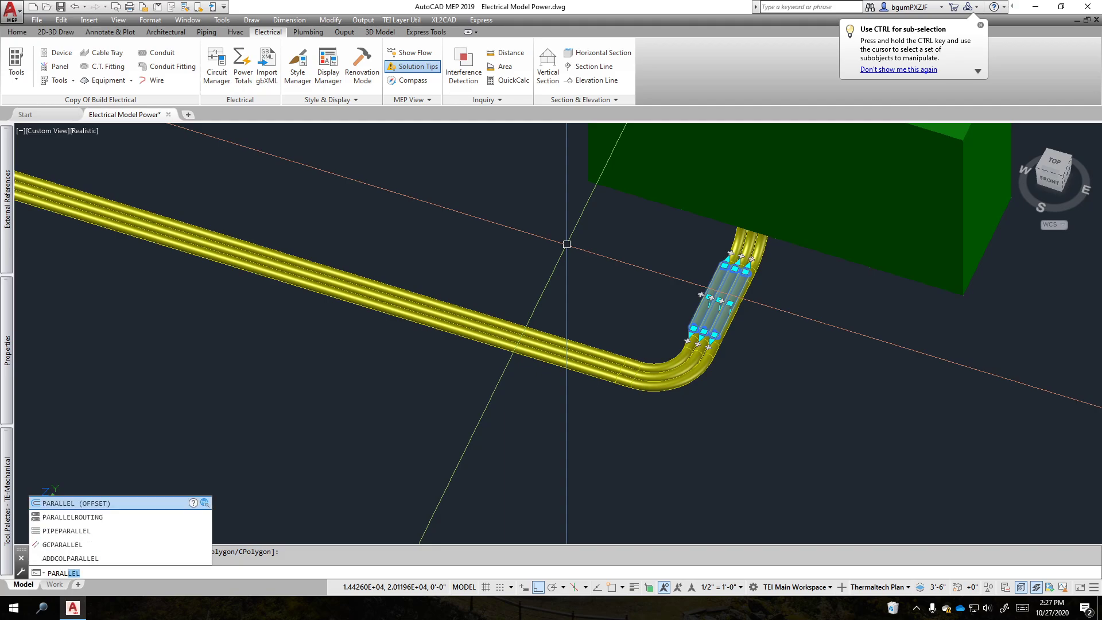
pyautogui.press('Down')
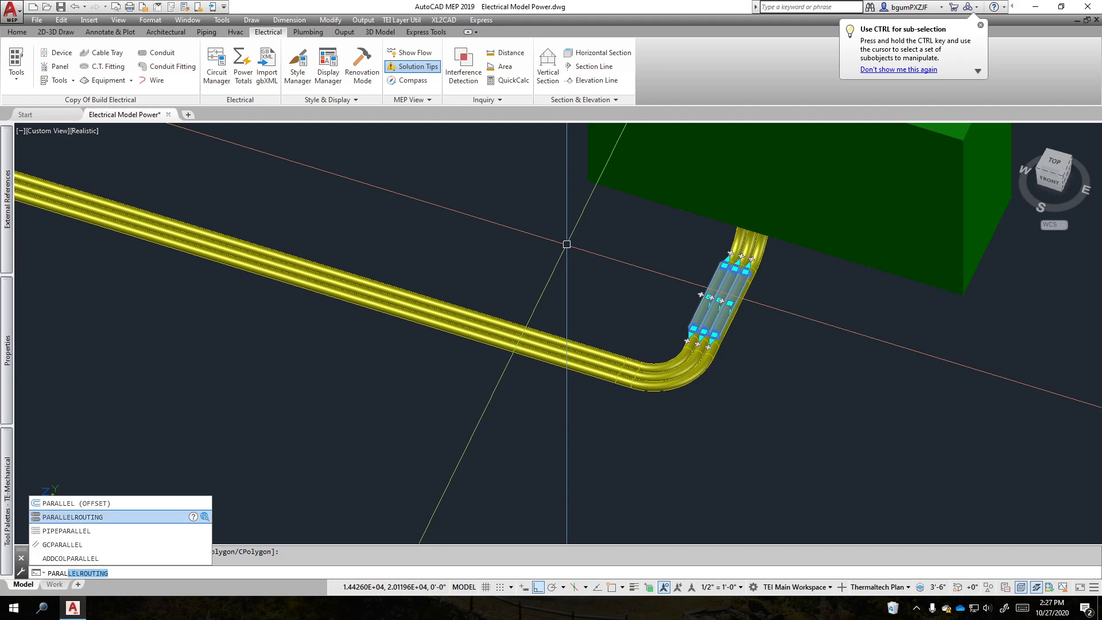
pyautogui.press('Return')
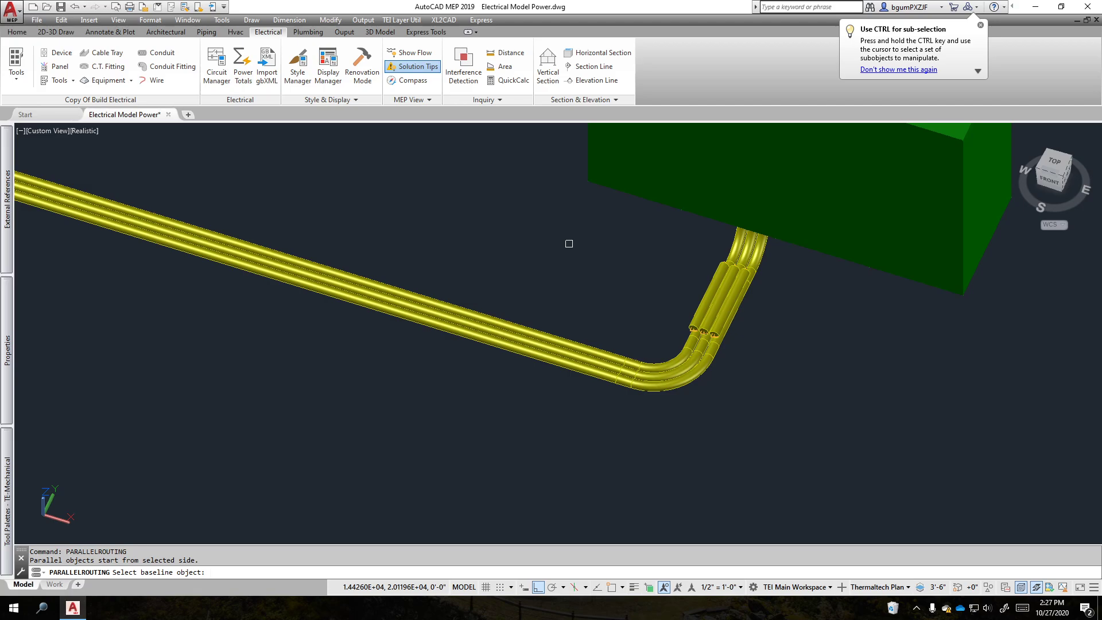
pyautogui.scroll(2, 712, 297)
pyautogui.scroll(2, 654, 277)
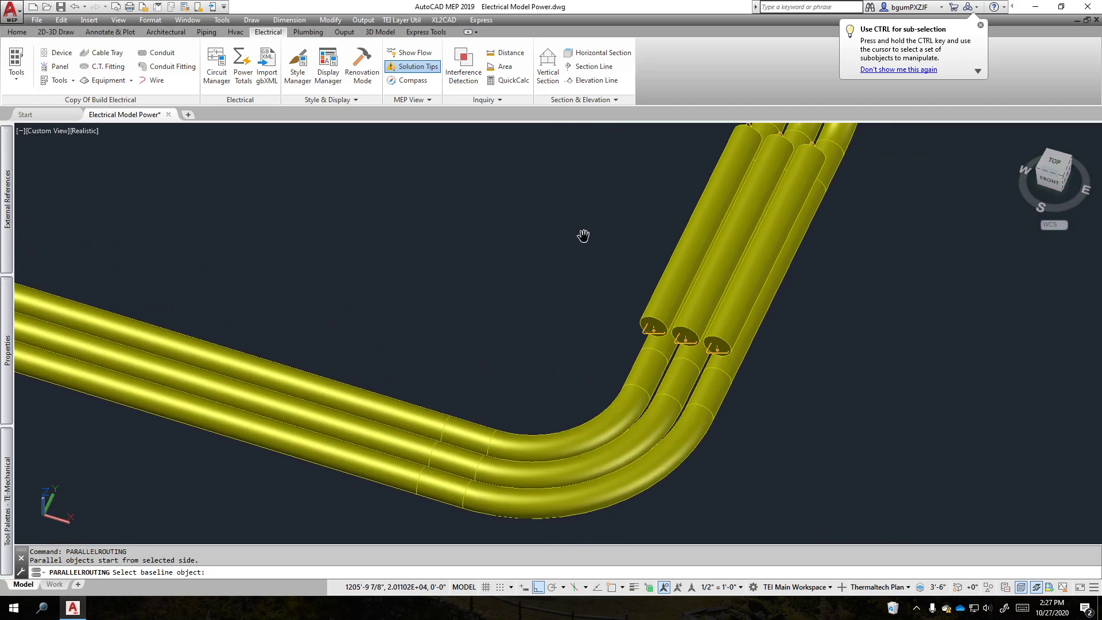
pyautogui.scroll(1, 583, 236)
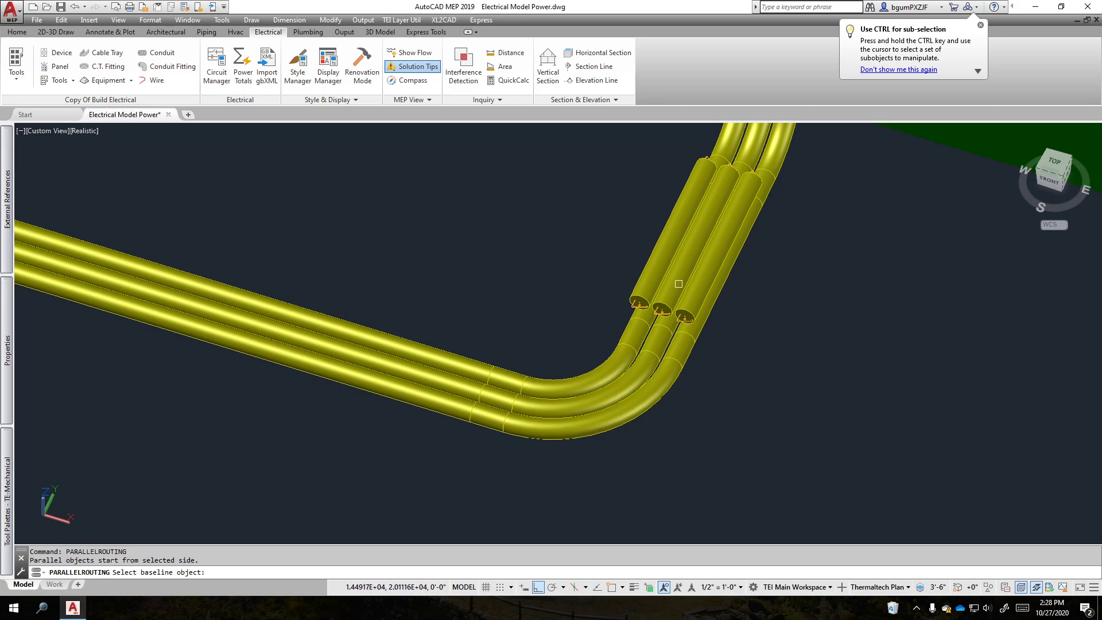
pyautogui.scroll(2, 654, 290)
pyautogui.click(625, 299)
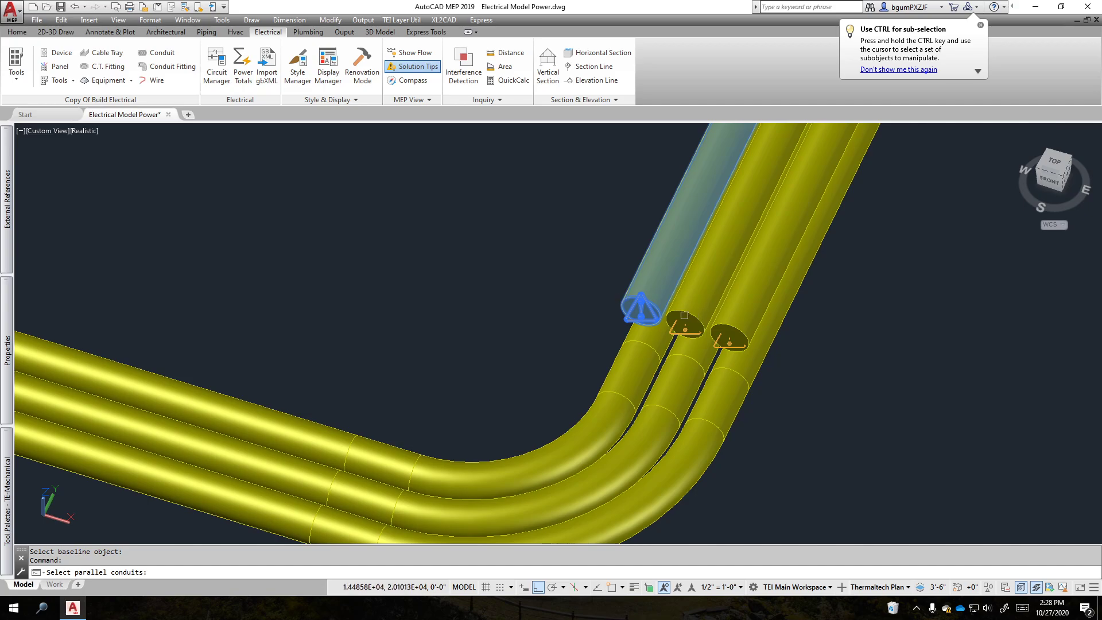
pyautogui.moveTo(619, 220); pyautogui.dragTo(516, 234, button='middle')
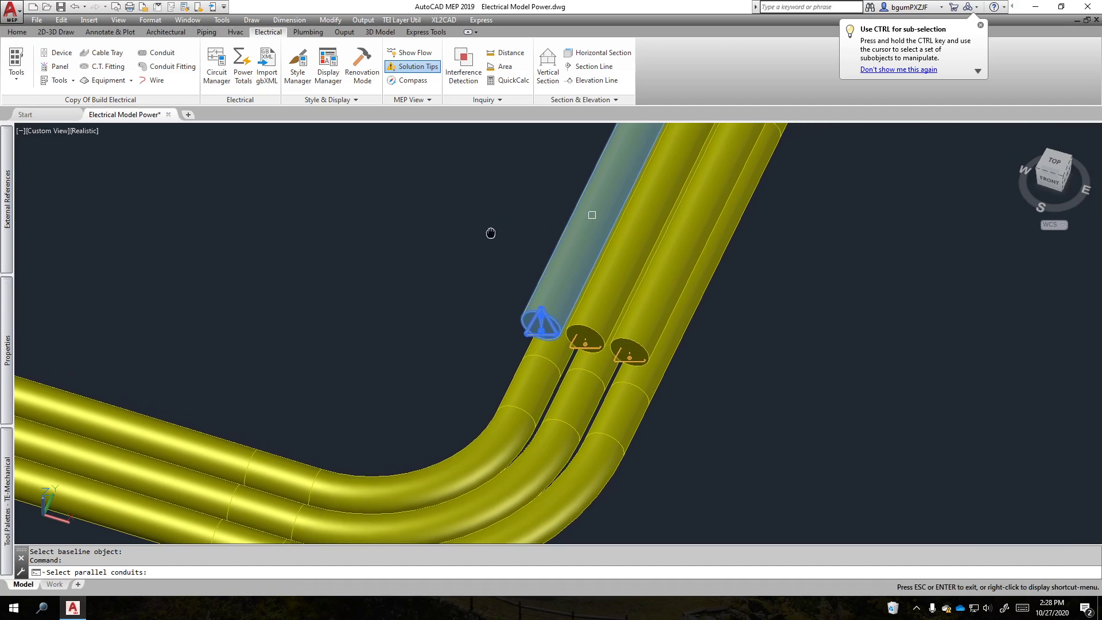
pyautogui.click(583, 327)
pyautogui.click(629, 340)
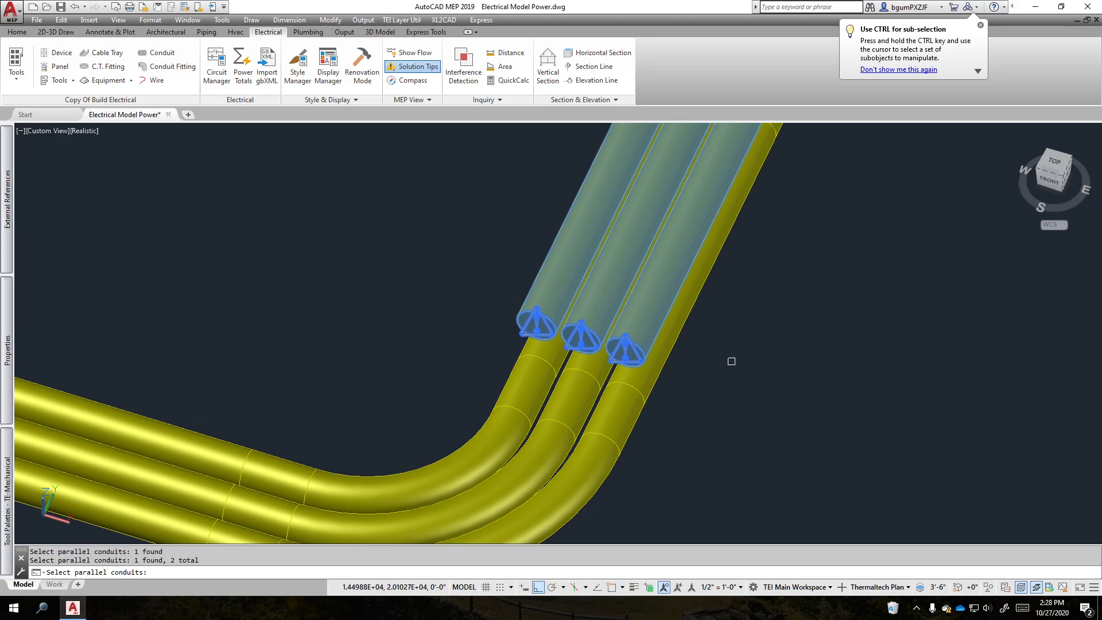
pyautogui.press('Return')
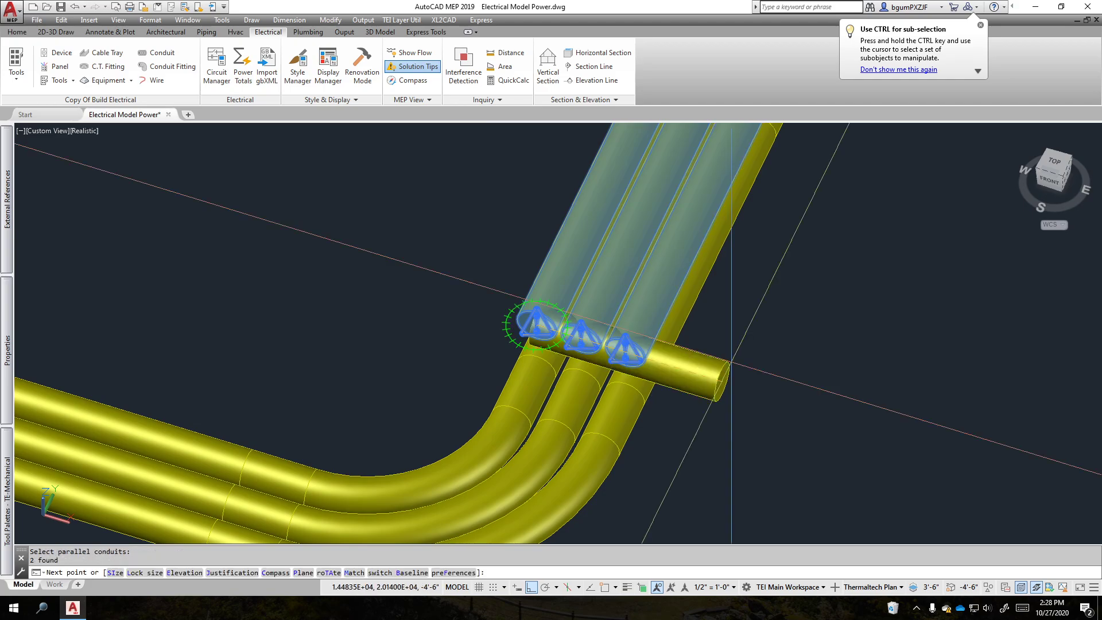
# In Top view, place the next routing point at the bend below the panel and accept connecting to the highlighted object
pyautogui.scroll(-5, 631, 367)
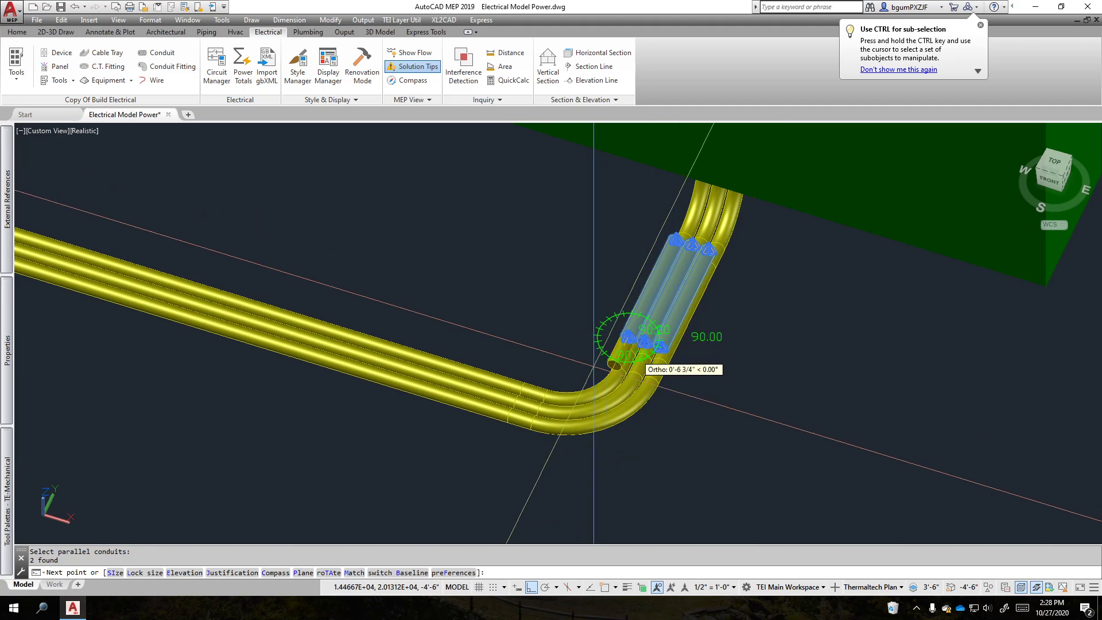
pyautogui.click(1057, 165)
pyautogui.scroll(6, 713, 357)
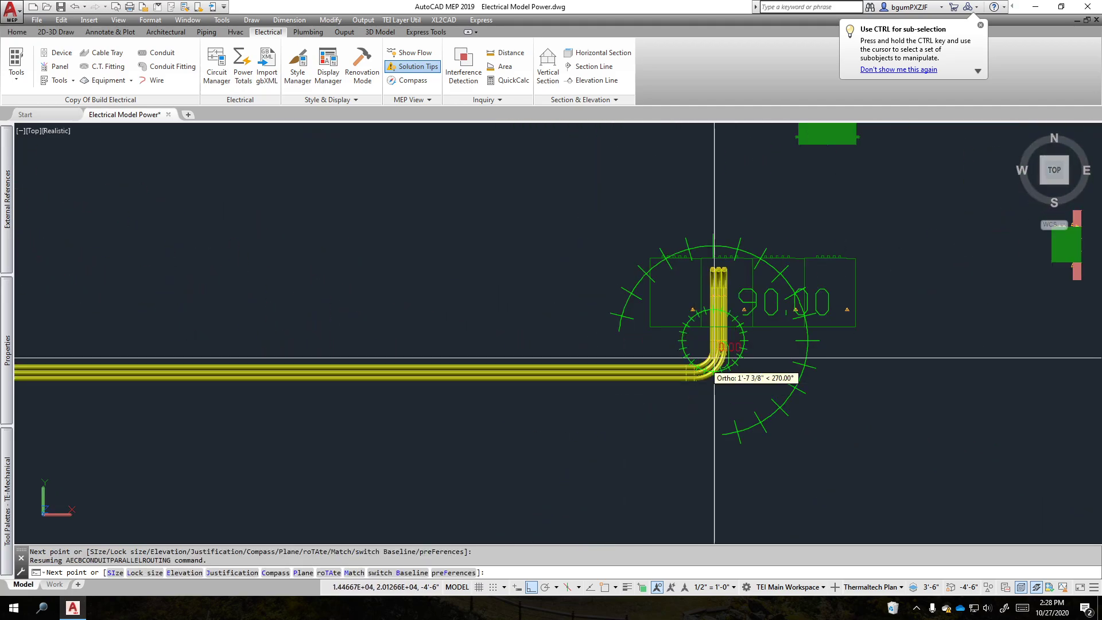
pyautogui.scroll(5, 713, 357)
pyautogui.click(704, 380)
pyautogui.scroll(-5, 604, 383)
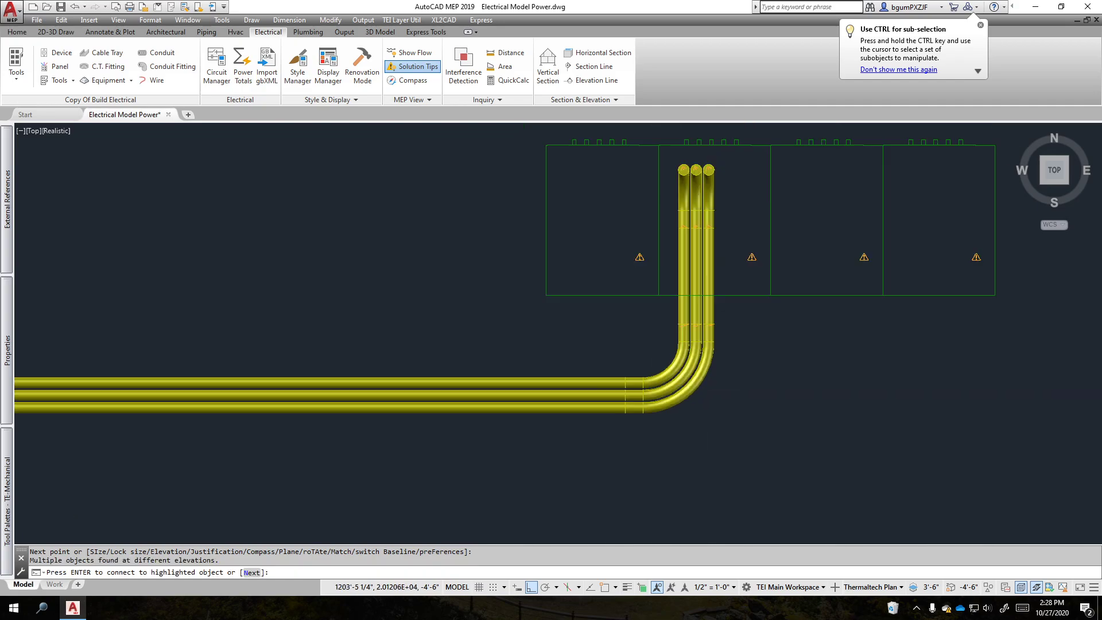
pyautogui.moveTo(389, 374); pyautogui.dragTo(879, 434, button='middle')
pyautogui.scroll(4, 375, 454)
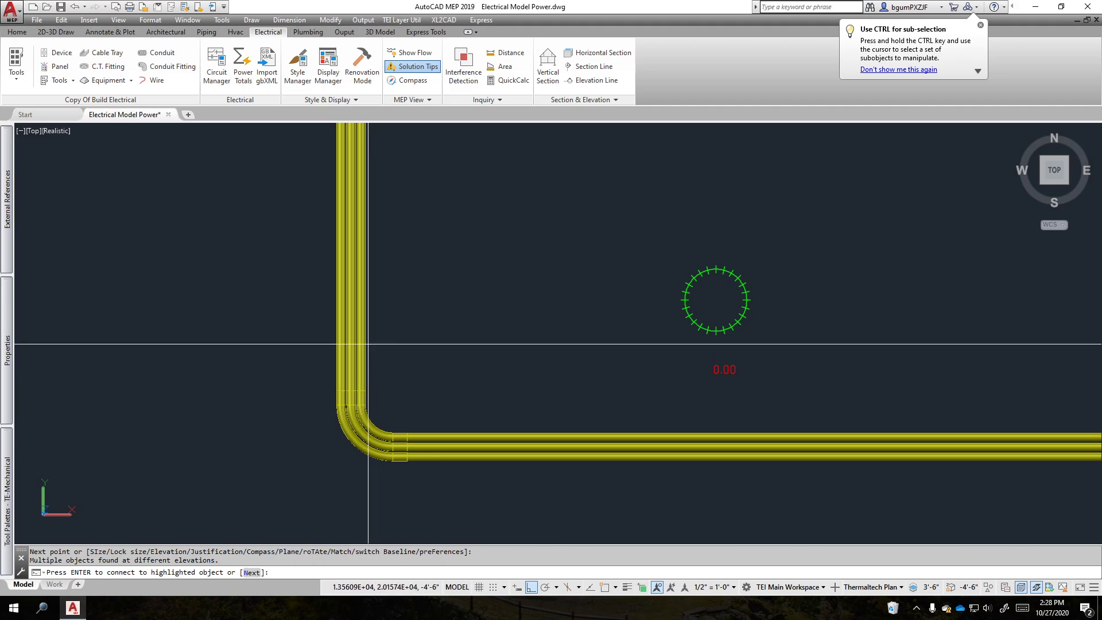
pyautogui.scroll(-3, 364, 336)
pyautogui.press('Return')
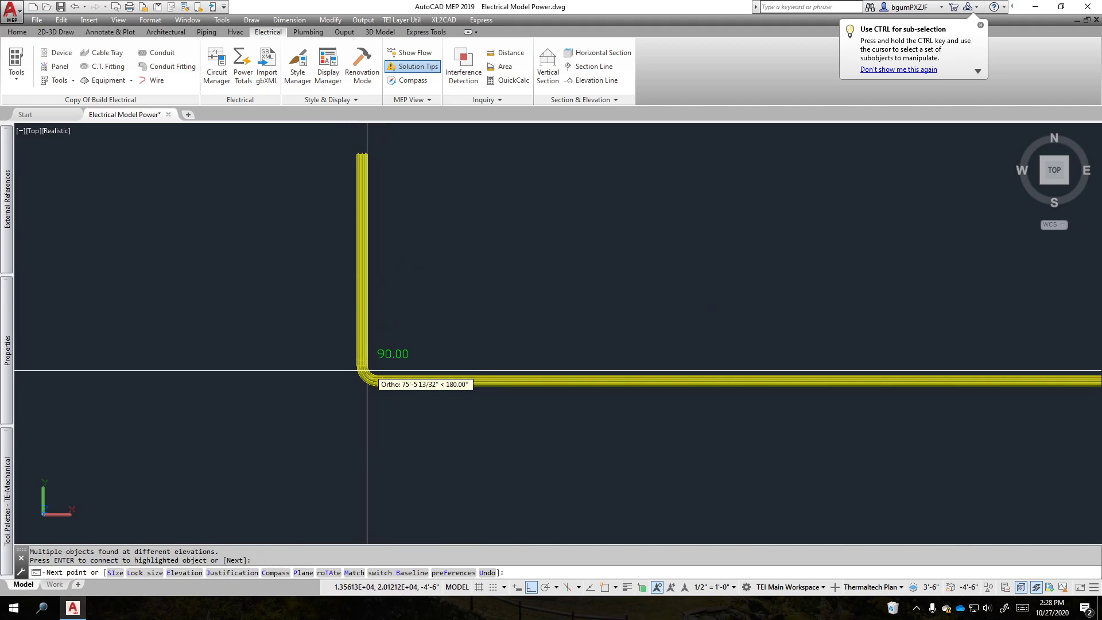
# Route the parallel conduits along the long straight run to the far bend and accept connecting to the highlighted elbow
pyautogui.scroll(2, 367, 381)
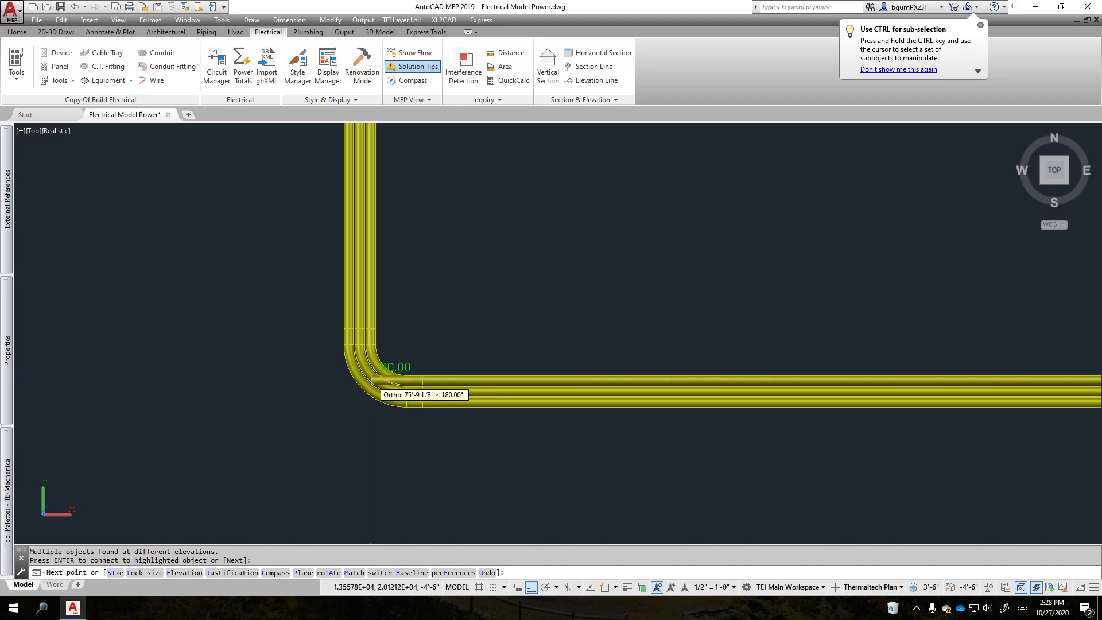
pyautogui.click(371, 379)
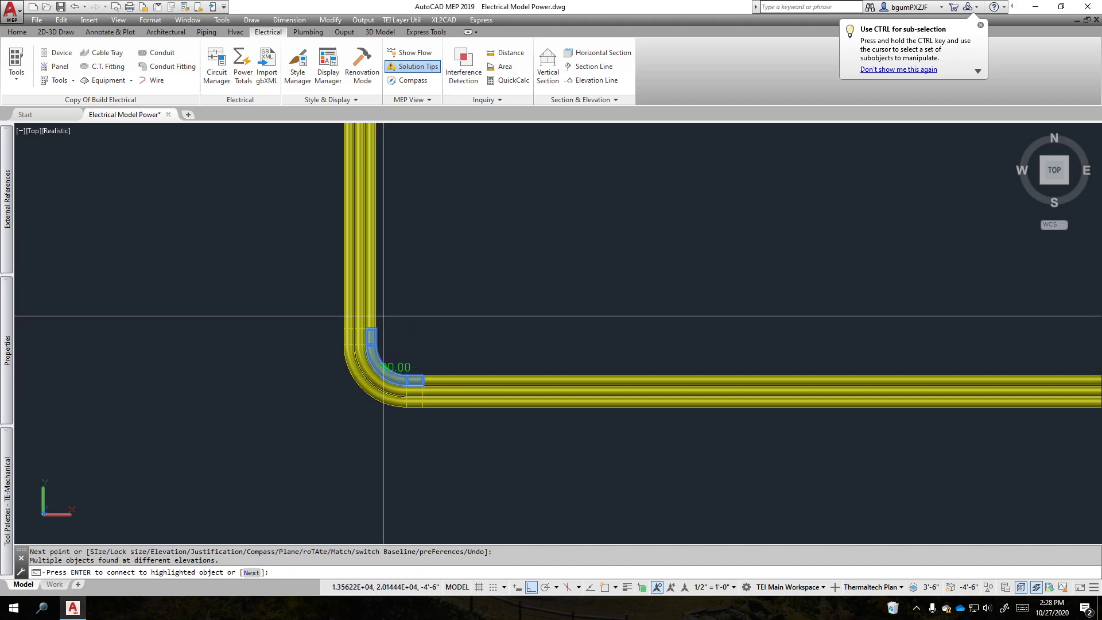
pyautogui.press('Return')
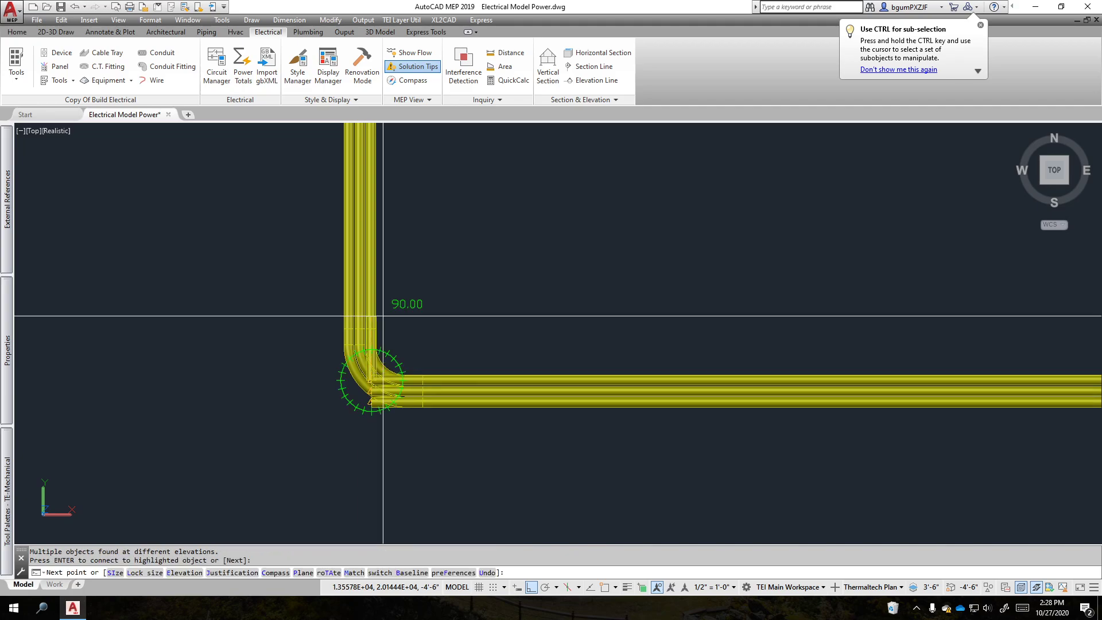
# Extend the parallel run partway along the far-end leg, choosing to continue anyway without a layout solution, and finish the routing
pyautogui.scroll(-3, 386, 315)
pyautogui.moveTo(400, 184); pyautogui.dragTo(453, 330, button='middle')
pyautogui.scroll(-2, 466, 330)
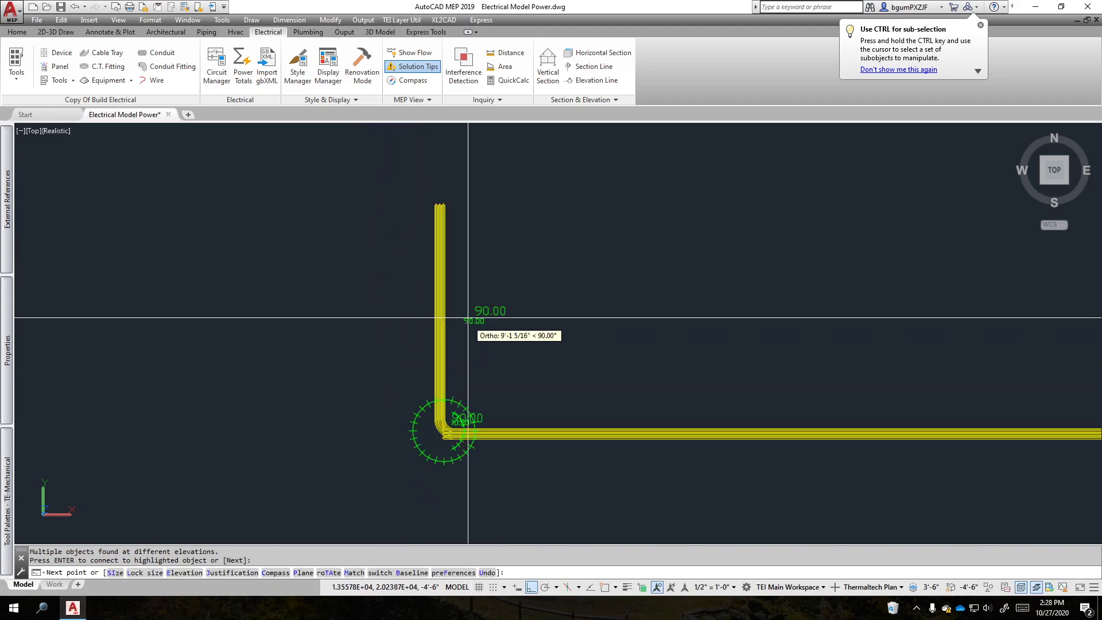
pyautogui.click(472, 304)
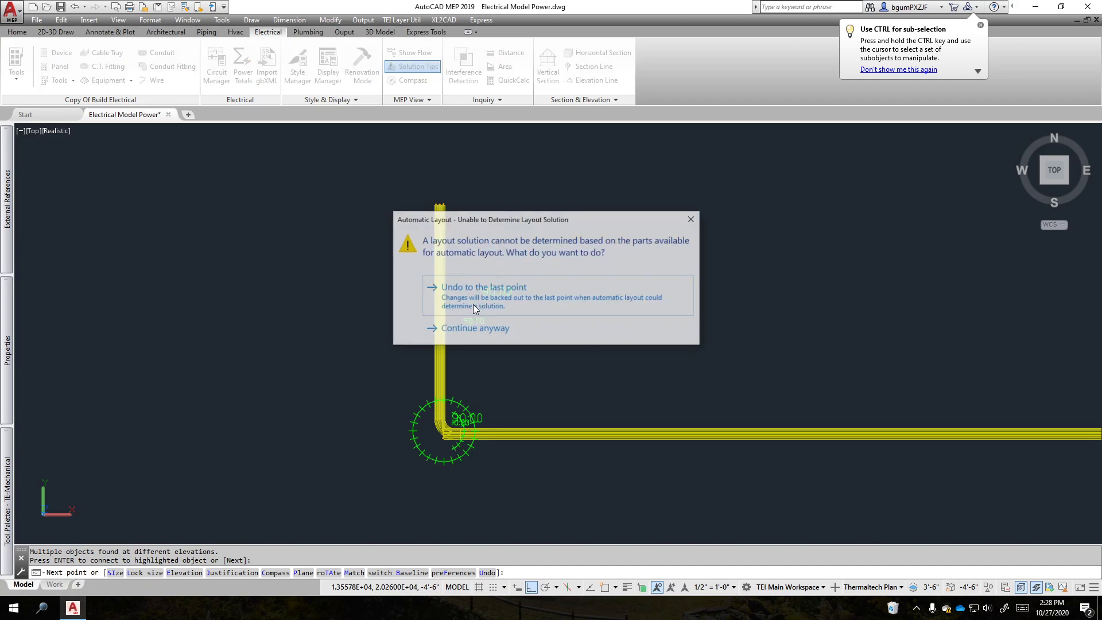
pyautogui.click(496, 330)
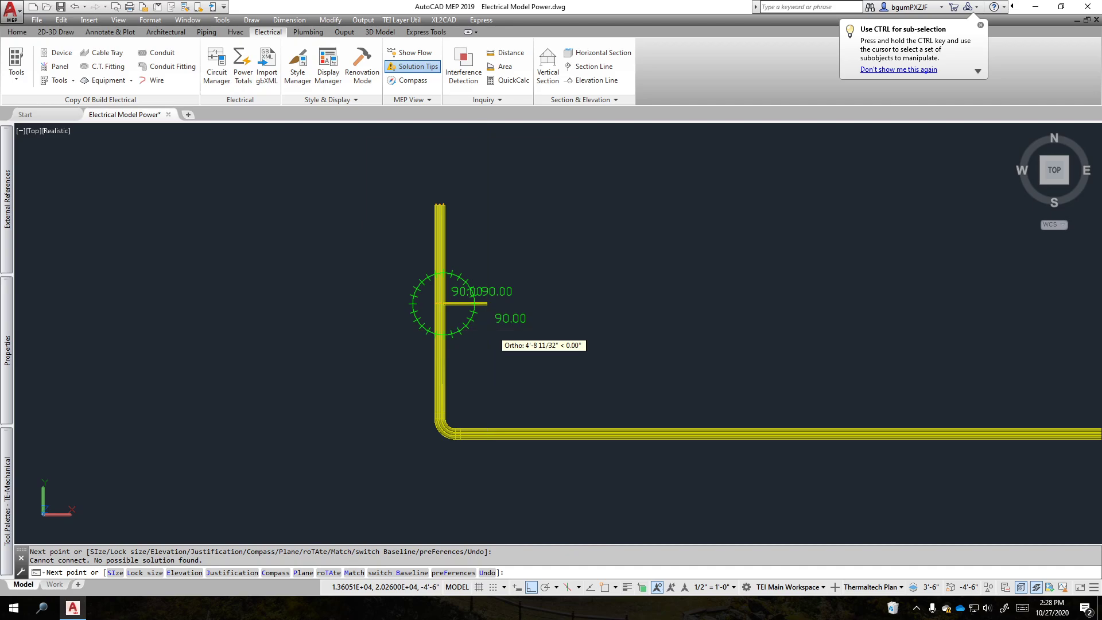
pyautogui.press('Return')
# Examine the existing and new conduits along the far-end leg by selecting their inner straight segments and viewing them in 3D
pyautogui.scroll(4, 469, 332)
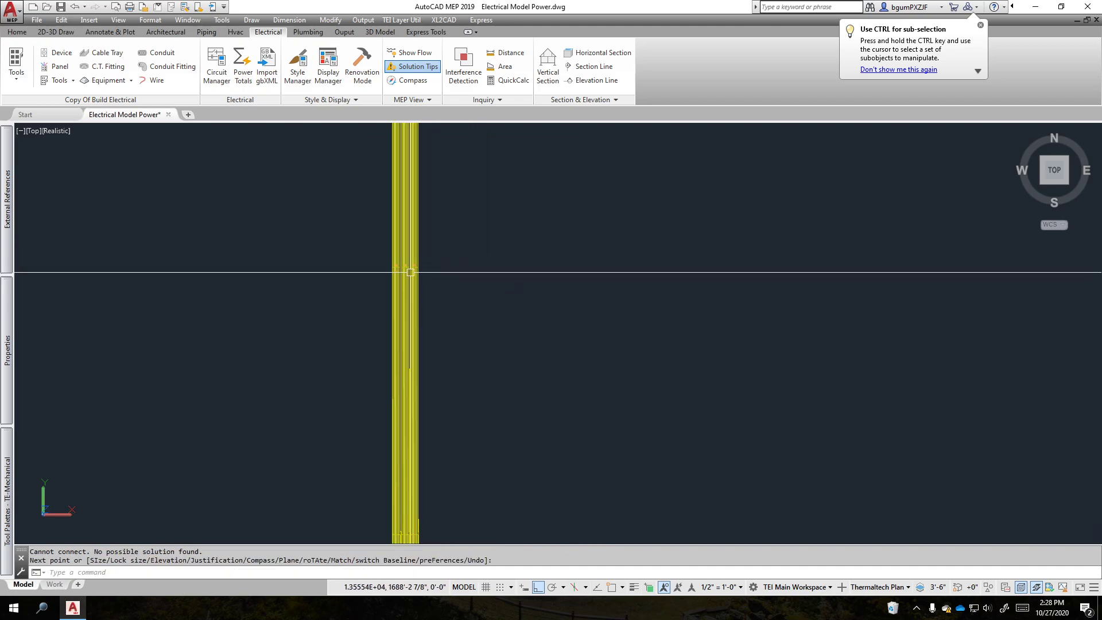
pyautogui.press('Escape')
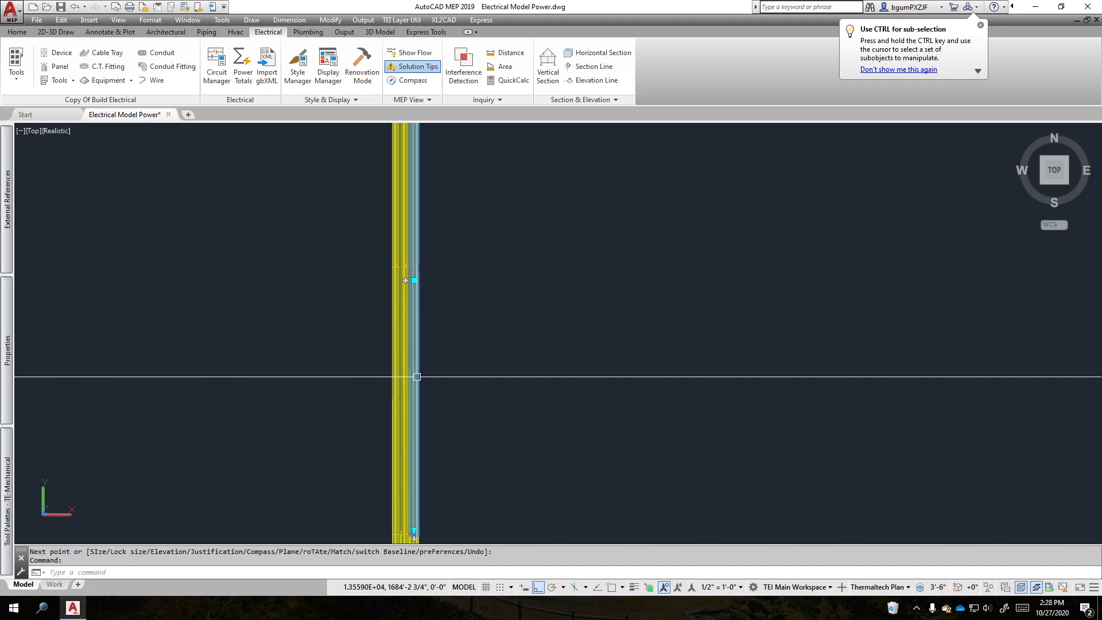
pyautogui.click(413, 374)
pyautogui.scroll(-2, 373, 263)
pyautogui.click(401, 299)
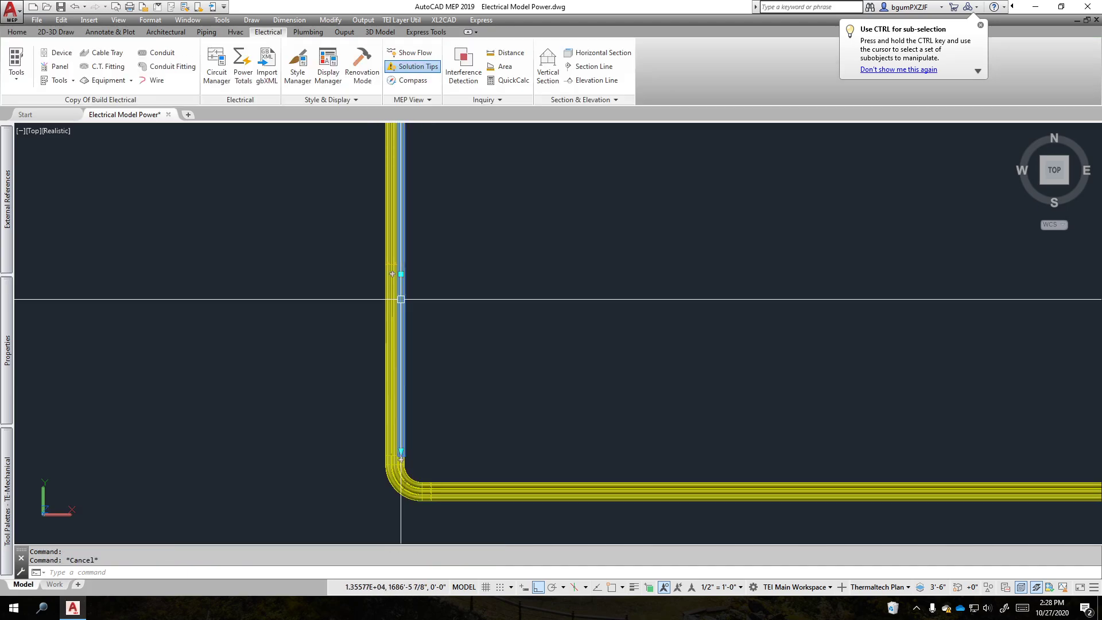
pyautogui.keyDown('shift'); pyautogui.moveTo(400, 299); pyautogui.dragTo(540, 258, button='middle'); pyautogui.keyUp('shift')
pyautogui.scroll(-2, 591, 129)
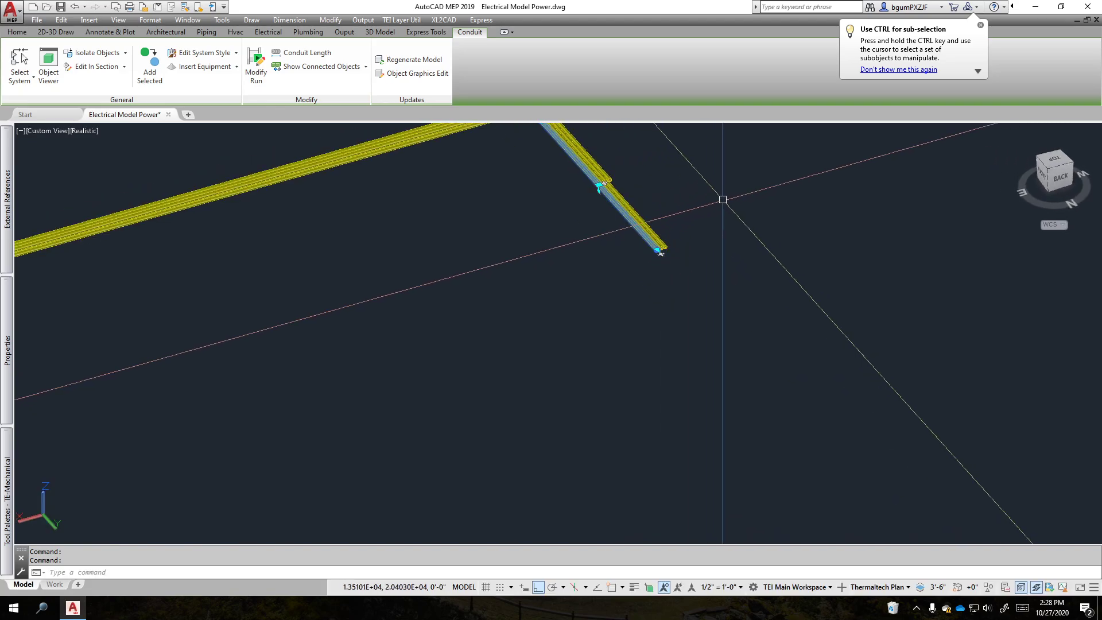
pyautogui.moveTo(723, 199); pyautogui.dragTo(598, 354, button='middle')
pyautogui.scroll(1, 604, 354)
pyautogui.click(427, 294)
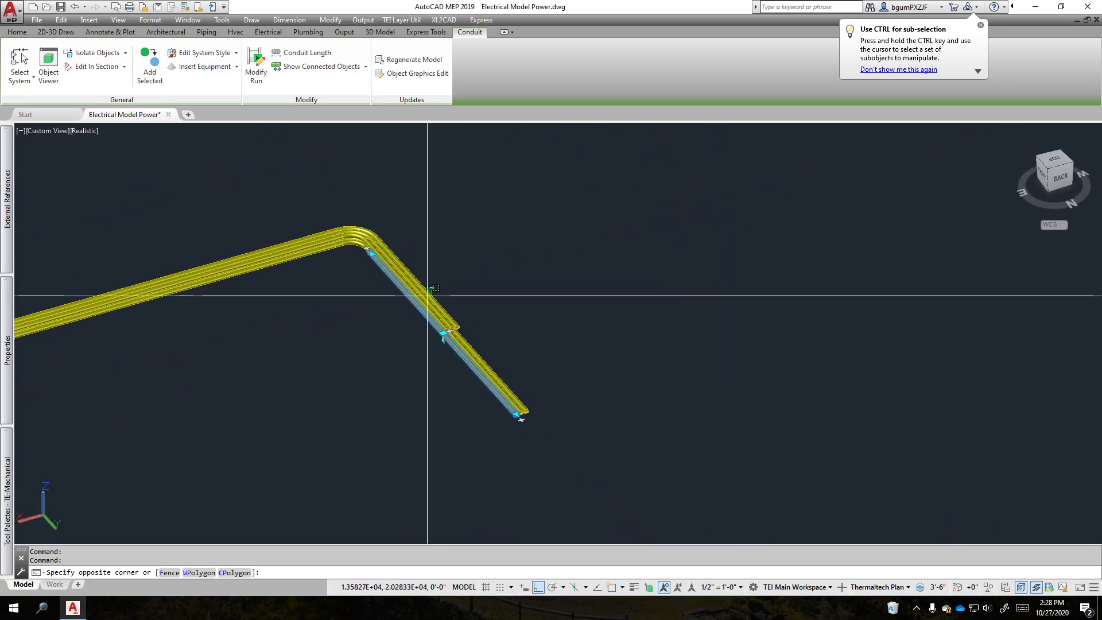
pyautogui.click(429, 297)
pyautogui.click(440, 305)
pyautogui.keyDown('shift'); pyautogui.moveTo(440, 305); pyautogui.dragTo(354, 336, button='middle'); pyautogui.keyUp('shift')
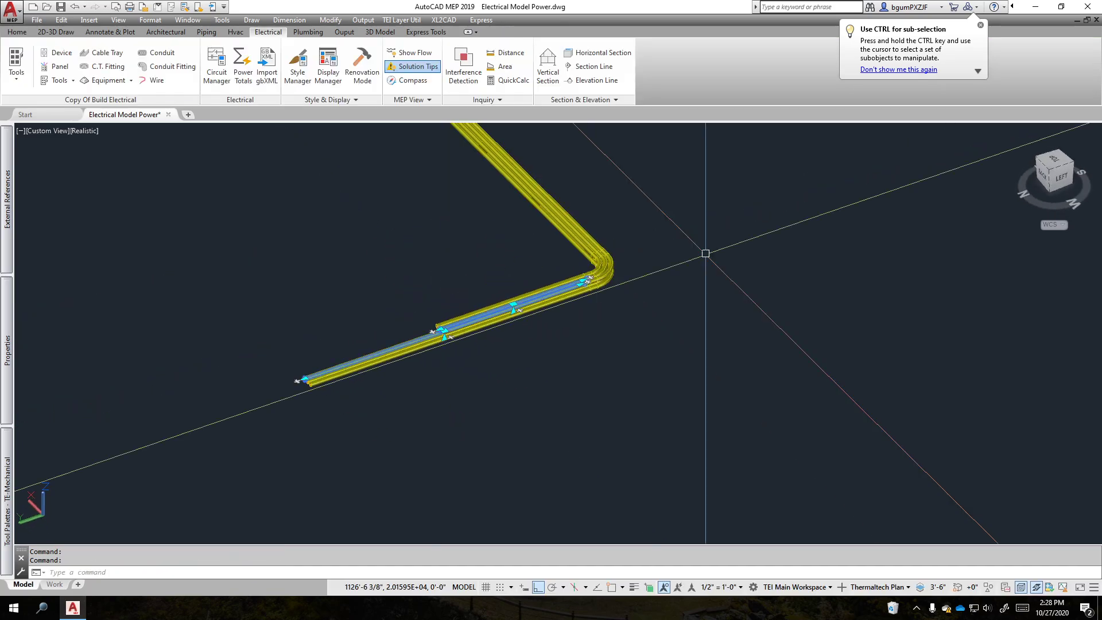
pyautogui.moveTo(713, 266); pyautogui.dragTo(666, 291, button='middle')
pyautogui.scroll(3, 578, 298)
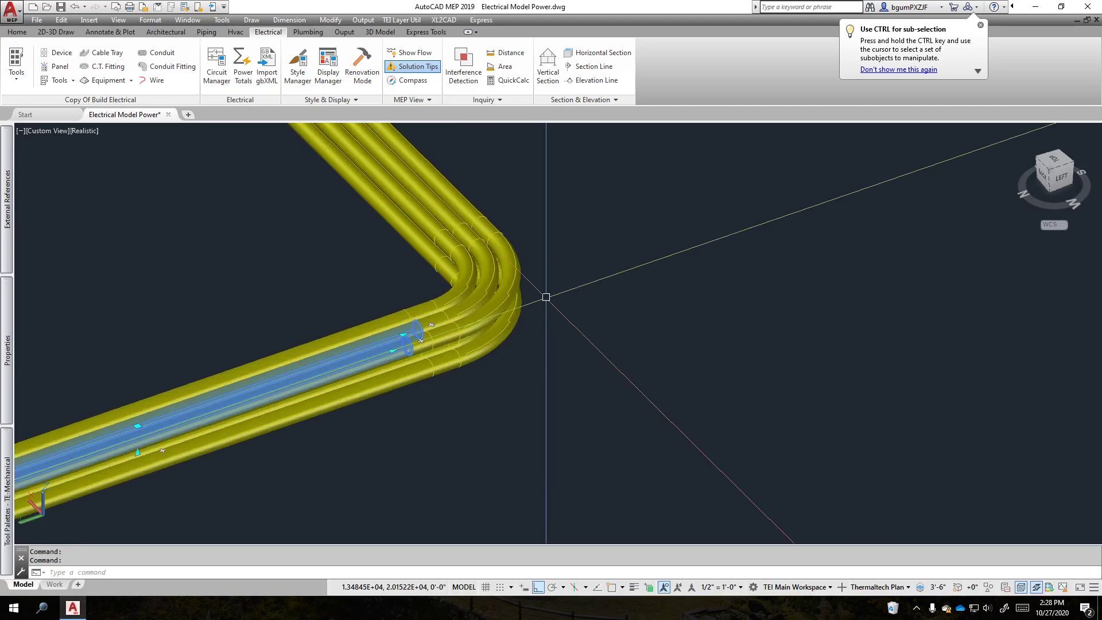
# Select an elbow at the far bend and inspect the stacked run from the front
pyautogui.press('Escape')
pyautogui.click(497, 290)
pyautogui.keyDown('shift'); pyautogui.moveTo(543, 318); pyautogui.dragTo(414, 342, button='middle'); pyautogui.keyUp('shift')
pyautogui.scroll(-5, 745, 280)
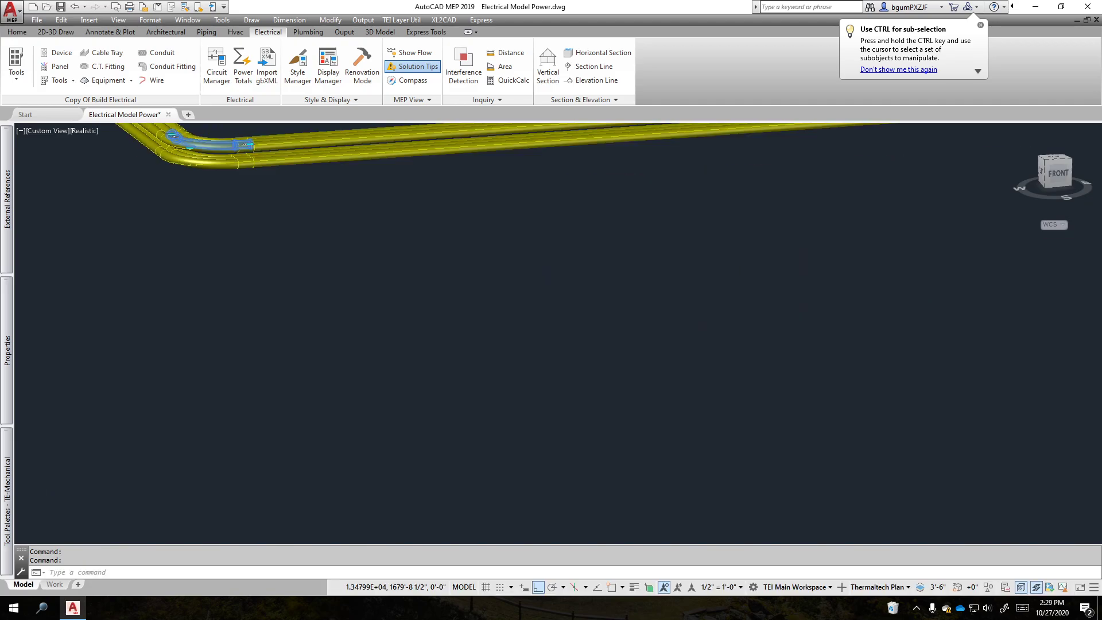
pyautogui.moveTo(833, 258); pyautogui.dragTo(567, 391, button='middle')
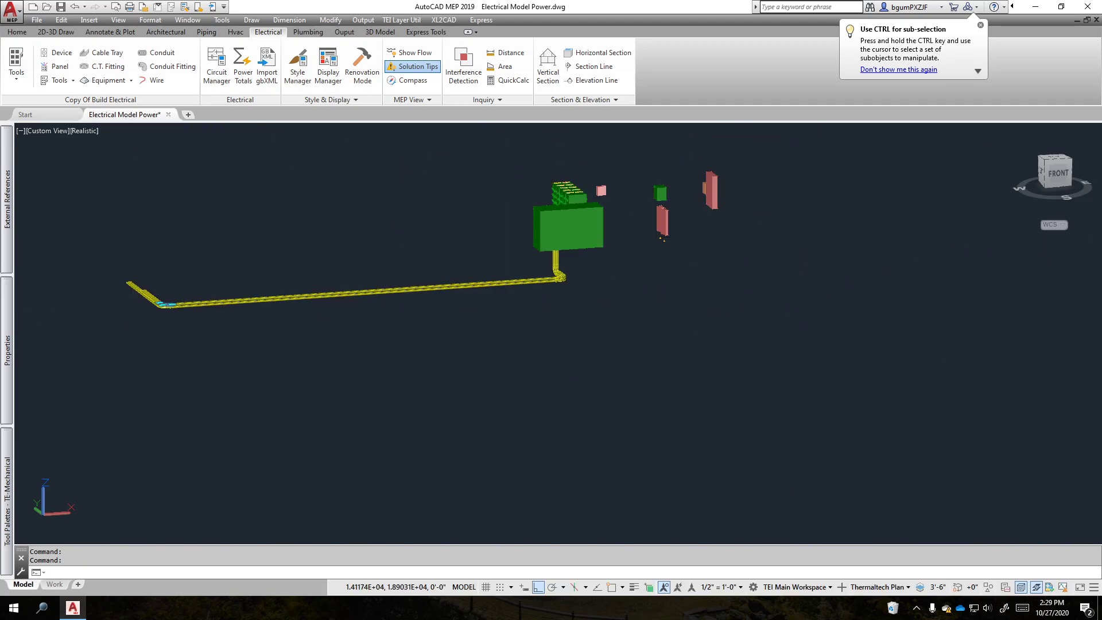
# Copy the upper three straight conduit segments between the near bend and the switchgear 6" straight up
pyautogui.moveTo(1049, 179); pyautogui.dragTo(1007, 240)
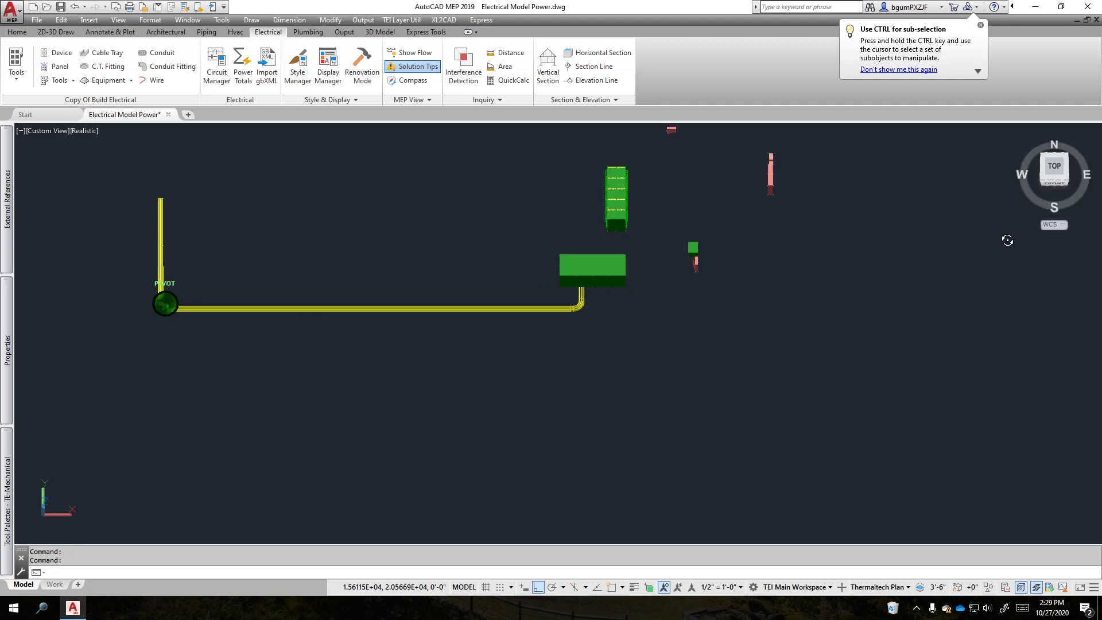
pyautogui.click(1056, 170)
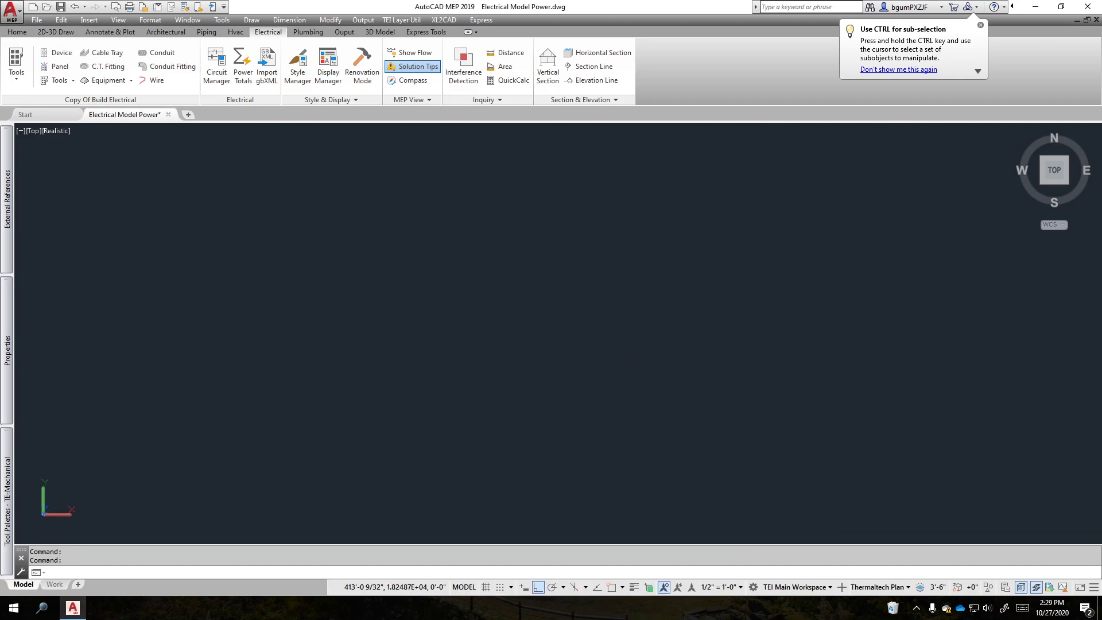
pyautogui.moveTo(669, 334)
pyautogui.mouseDown(button='middle')
pyautogui.moveTo(622, 357)
pyautogui.moveTo(565, 351)
pyautogui.mouseUp(button='middle')
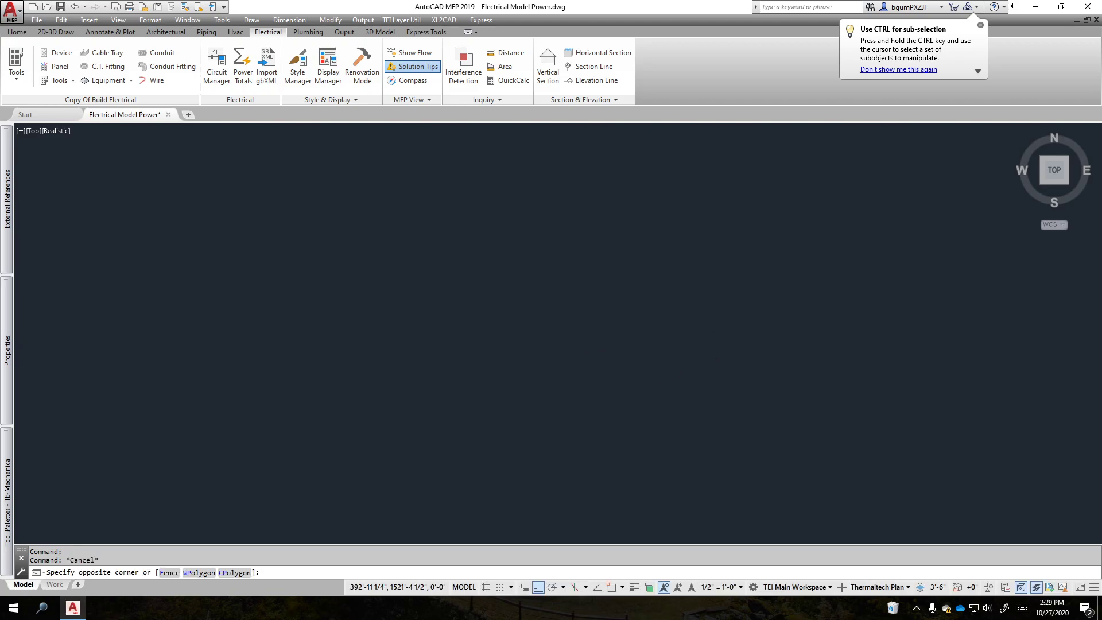
pyautogui.scroll(2, 728, 472)
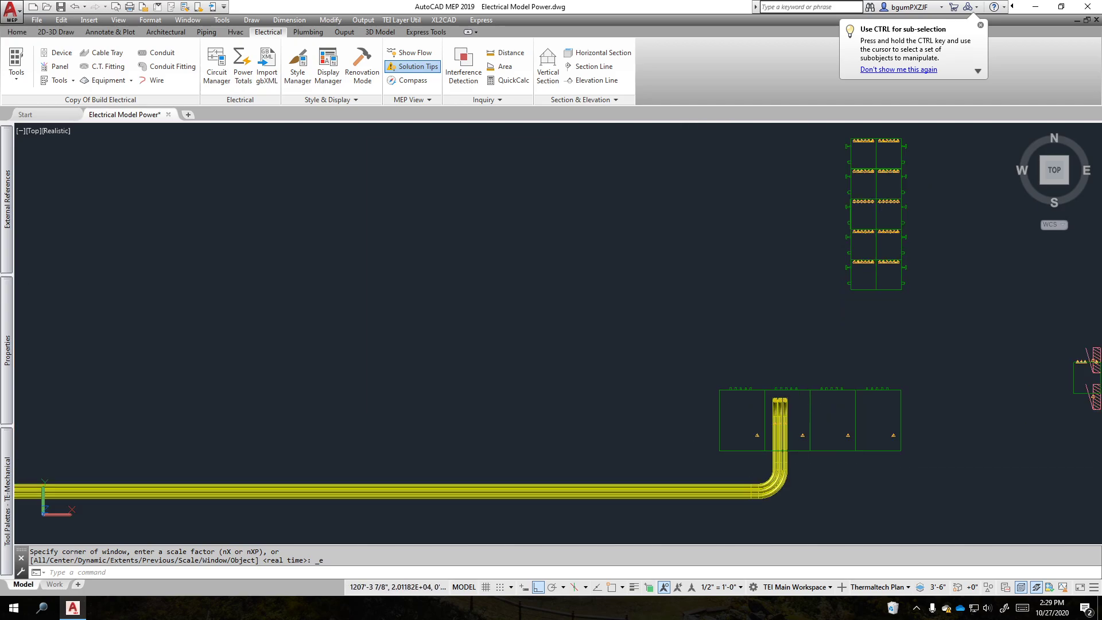
pyautogui.moveTo(804, 490); pyautogui.dragTo(677, 401, button='middle')
pyautogui.scroll(2, 676, 402)
pyautogui.scroll(5, 633, 363)
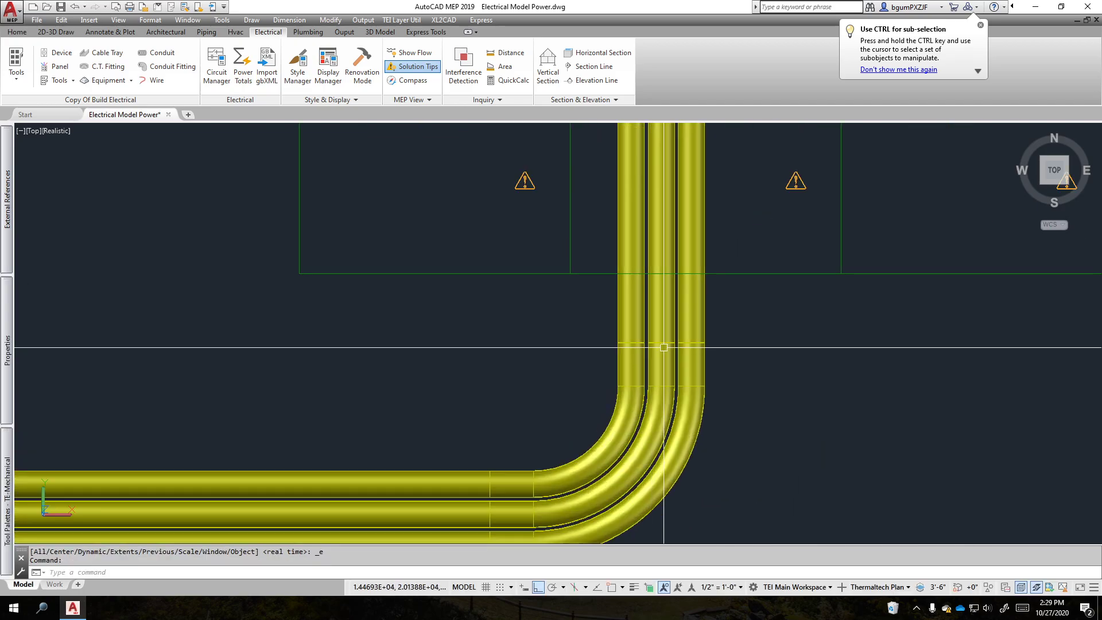
pyautogui.click(690, 310)
pyautogui.click(657, 325)
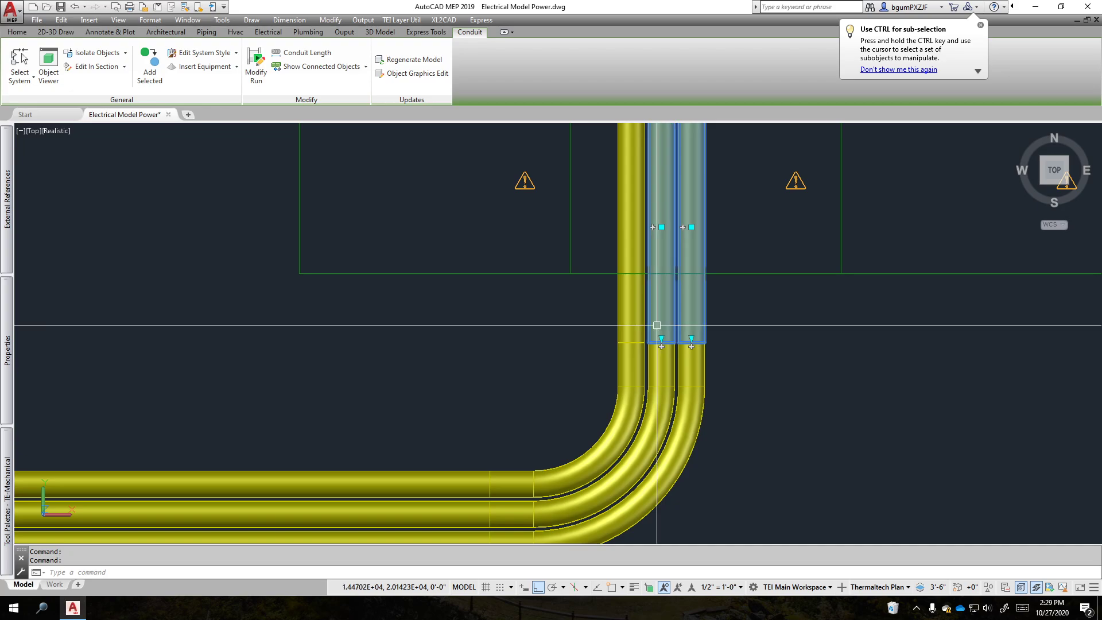
pyautogui.click(630, 325)
pyautogui.keyDown('shift'); pyautogui.moveTo(619, 325); pyautogui.dragTo(677, 344, button='middle'); pyautogui.keyUp('shift')
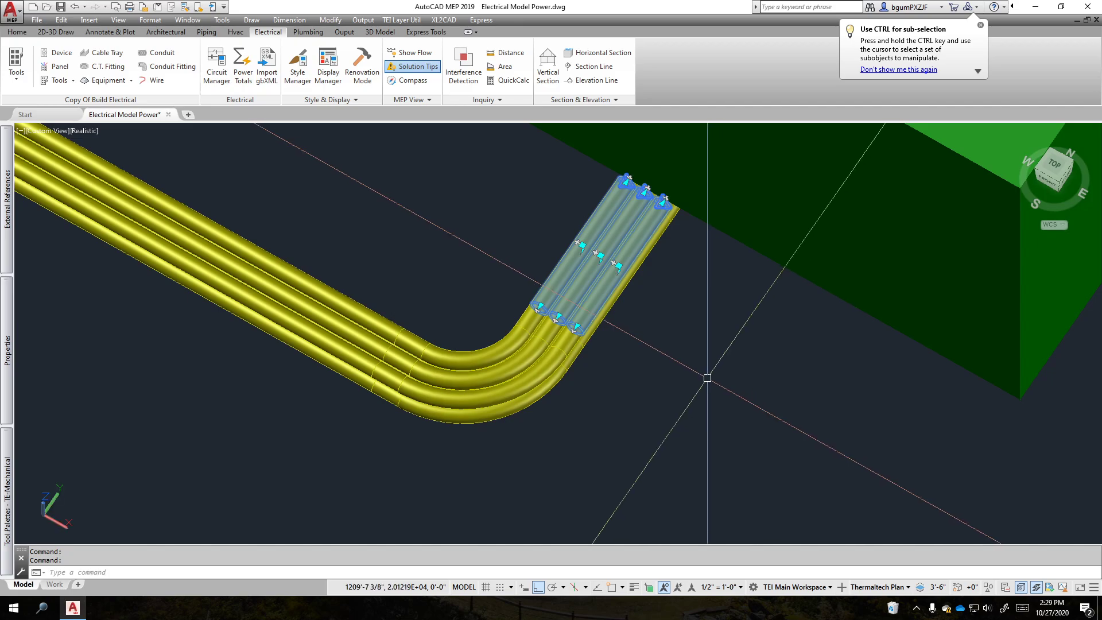
pyautogui.write('m')
pyautogui.press('space')
pyautogui.click(692, 417)
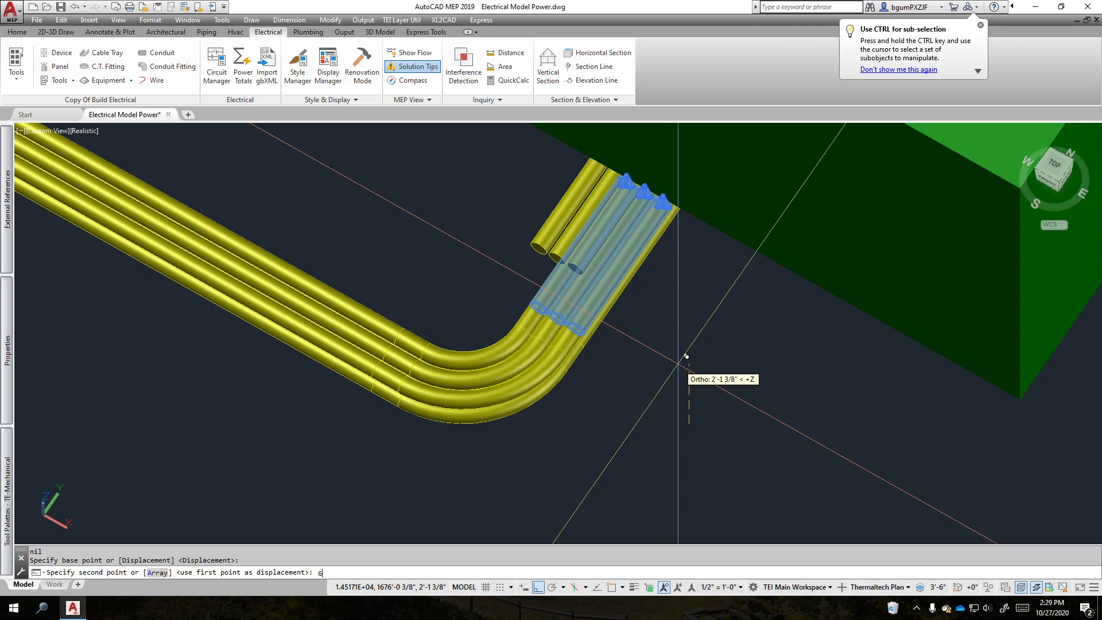
pyautogui.press('Return')
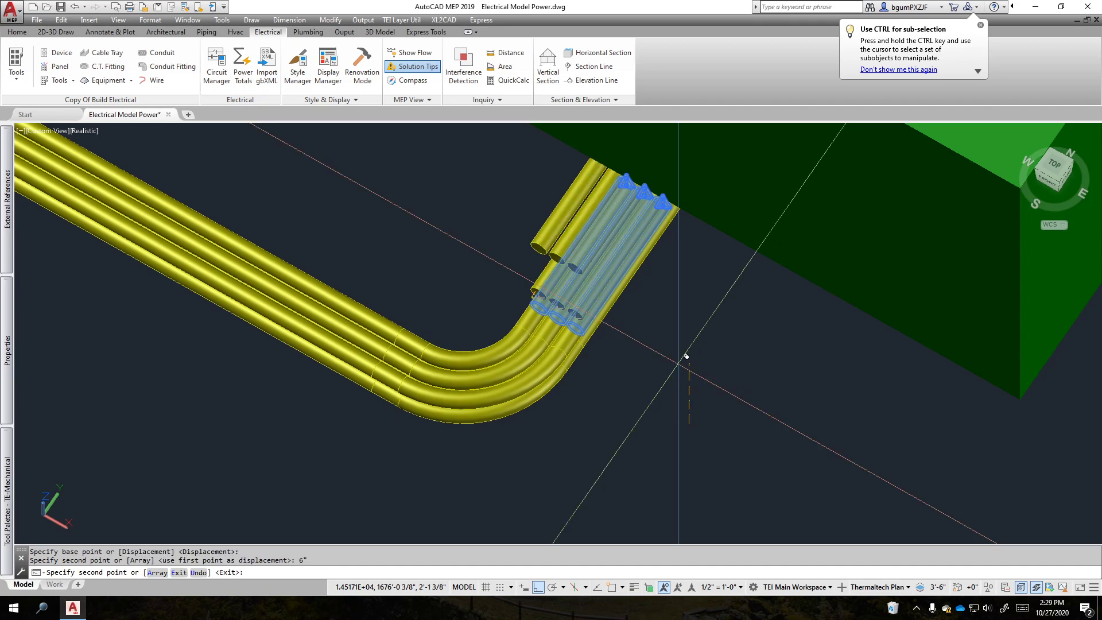
pyautogui.press('Return')
# Start parallel routing from the copied segments' open ends, using the inner conduit as baseline and the other two as parallel conduits
pyautogui.scroll(3, 631, 338)
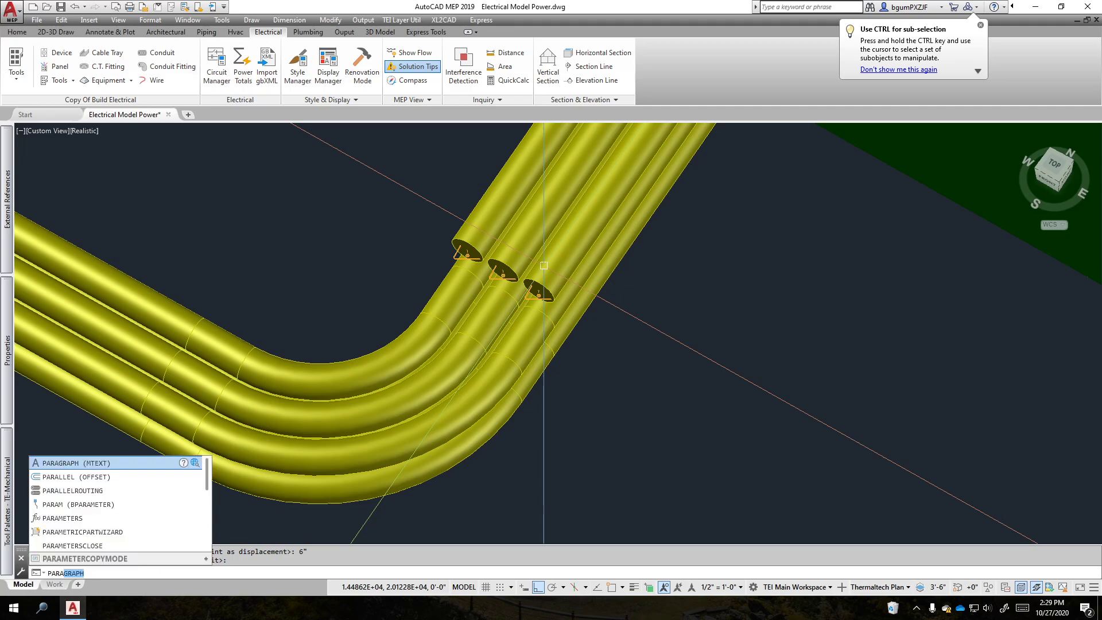
pyautogui.press('Down')
pyautogui.press('Down')
pyautogui.press('Return')
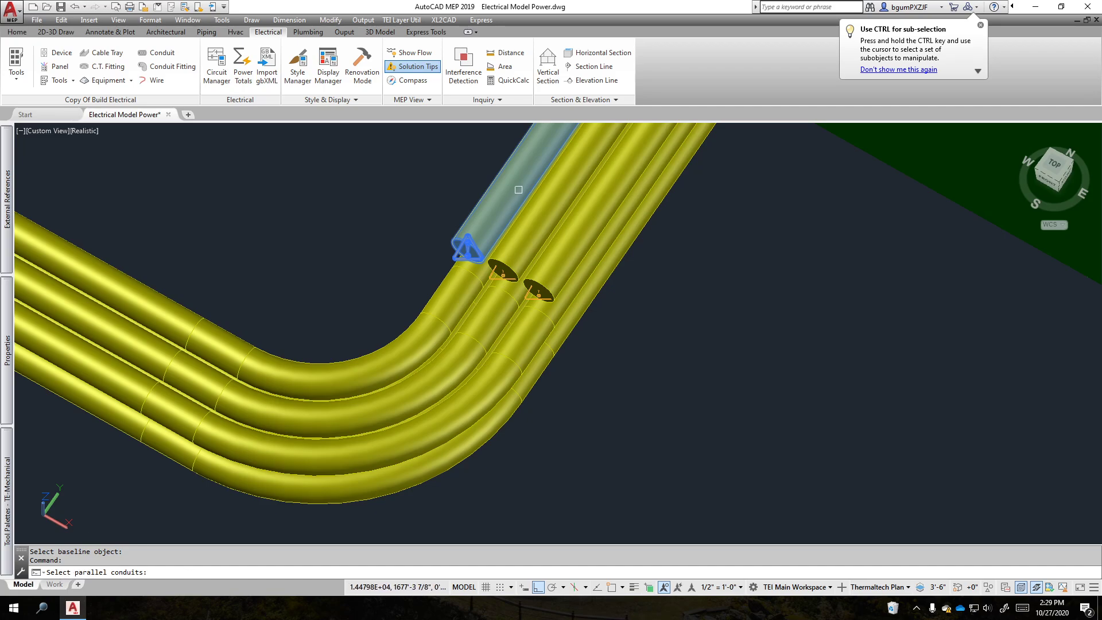
pyautogui.click(505, 270)
pyautogui.click(538, 287)
pyautogui.scroll(-4, 586, 395)
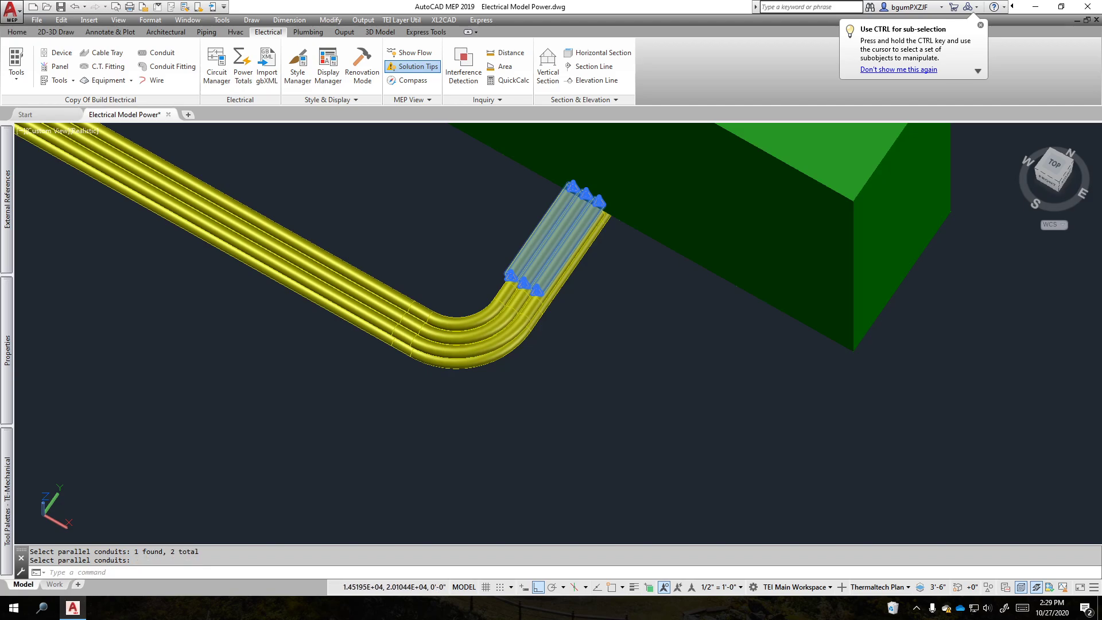
pyautogui.press('Return')
# In top view, route the parallel conduits to the near bend and accept connecting to the highlighted object
pyautogui.click(1054, 165)
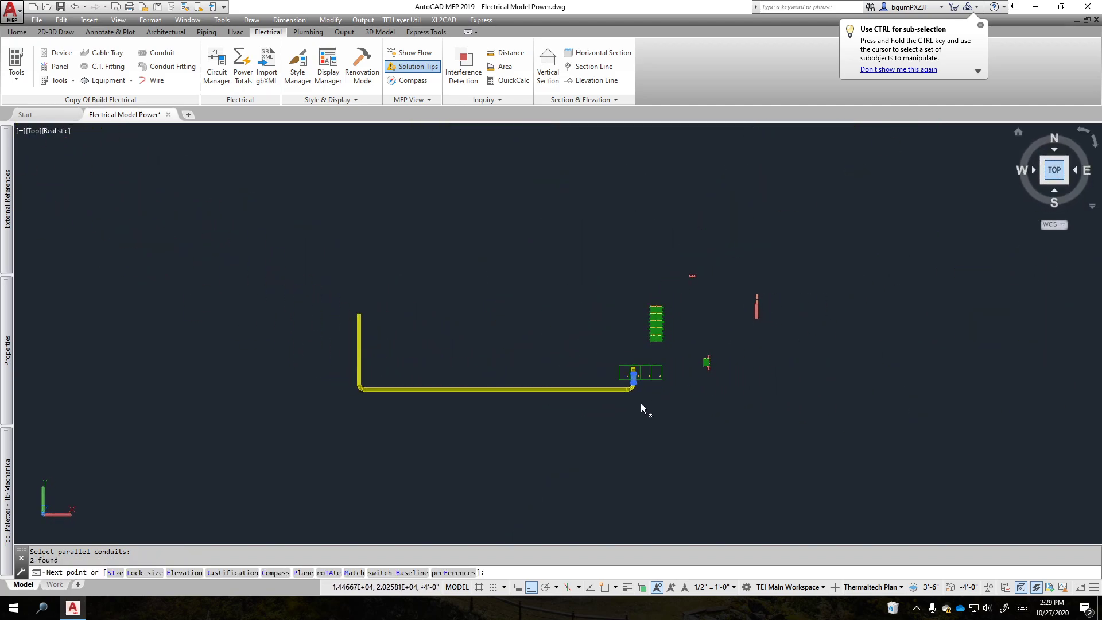
pyautogui.scroll(8, 640, 404)
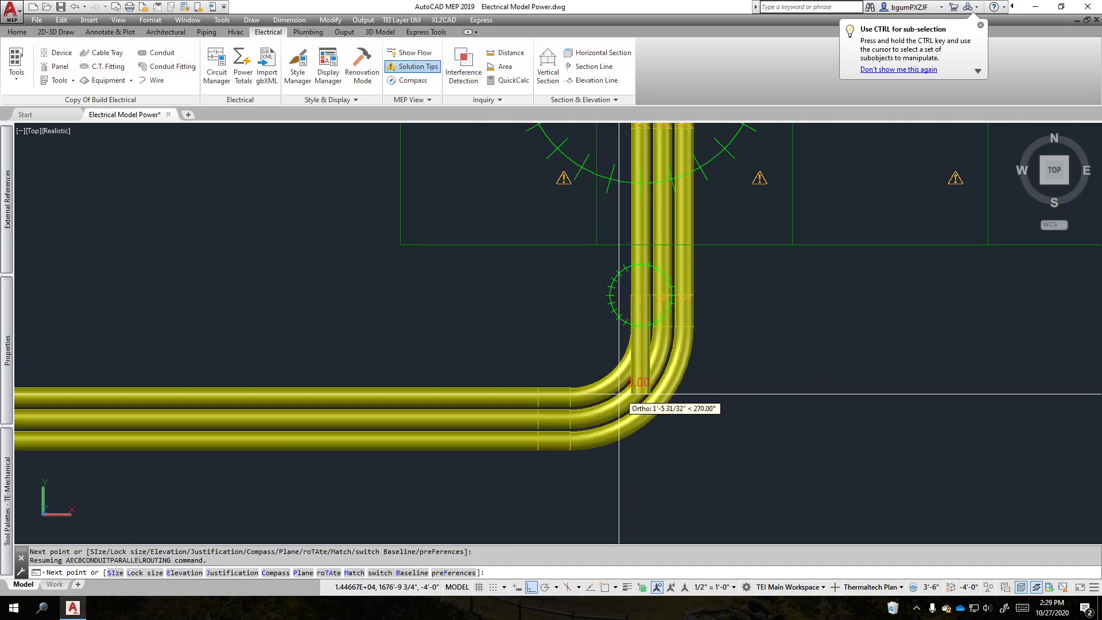
pyautogui.click(628, 394)
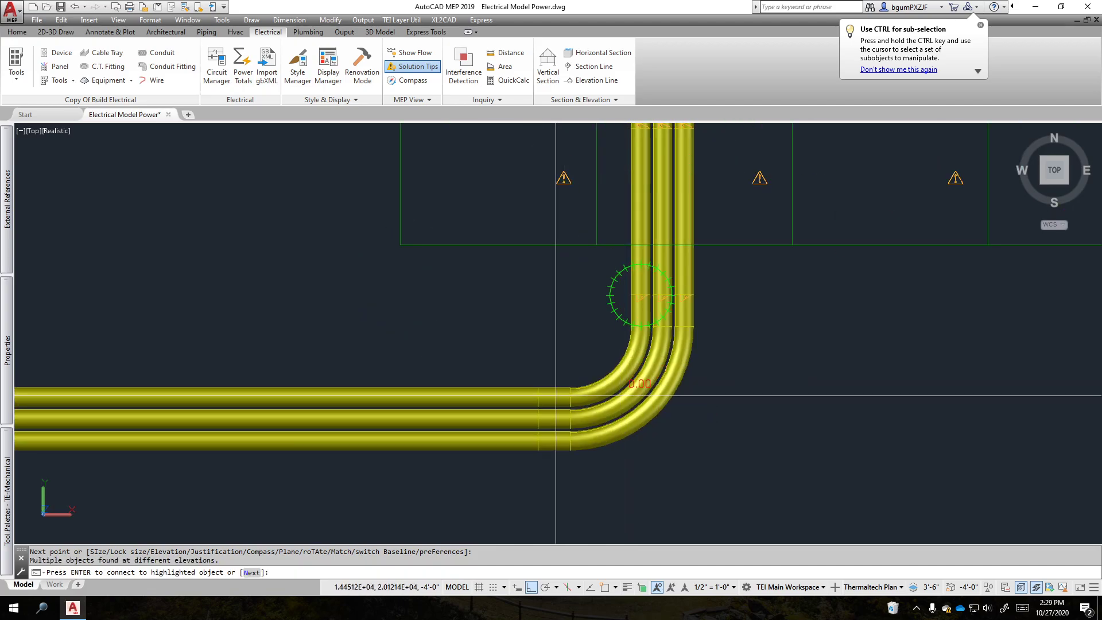
pyautogui.scroll(-4, 448, 396)
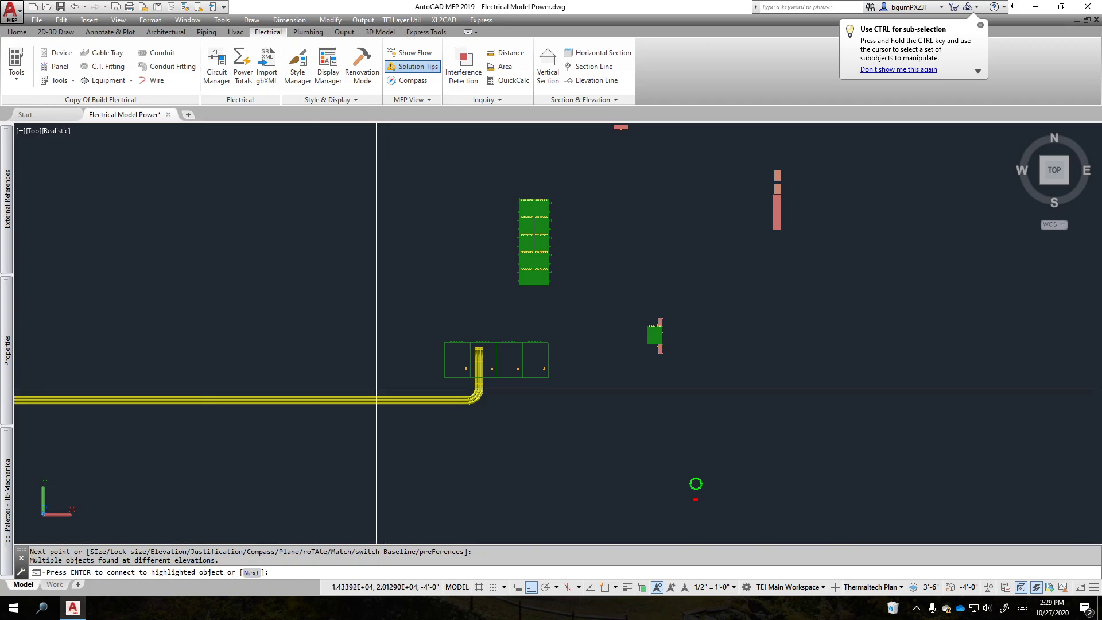
pyautogui.scroll(8, 407, 393)
pyautogui.scroll(1, 625, 422)
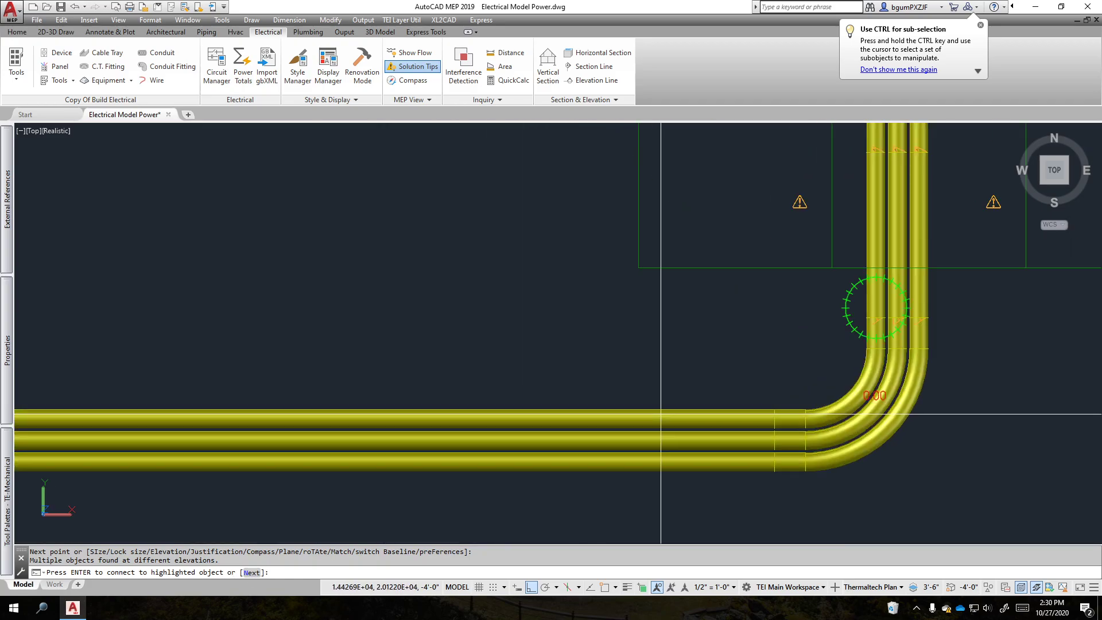
pyautogui.press('Return')
# Route the copied conduits along the long straight run to the far bend and accept connecting to the highlighted outer elbow
pyautogui.scroll(-7, 541, 426)
pyautogui.moveTo(257, 389); pyautogui.dragTo(1091, 398, button='middle')
pyautogui.scroll(4, 723, 441)
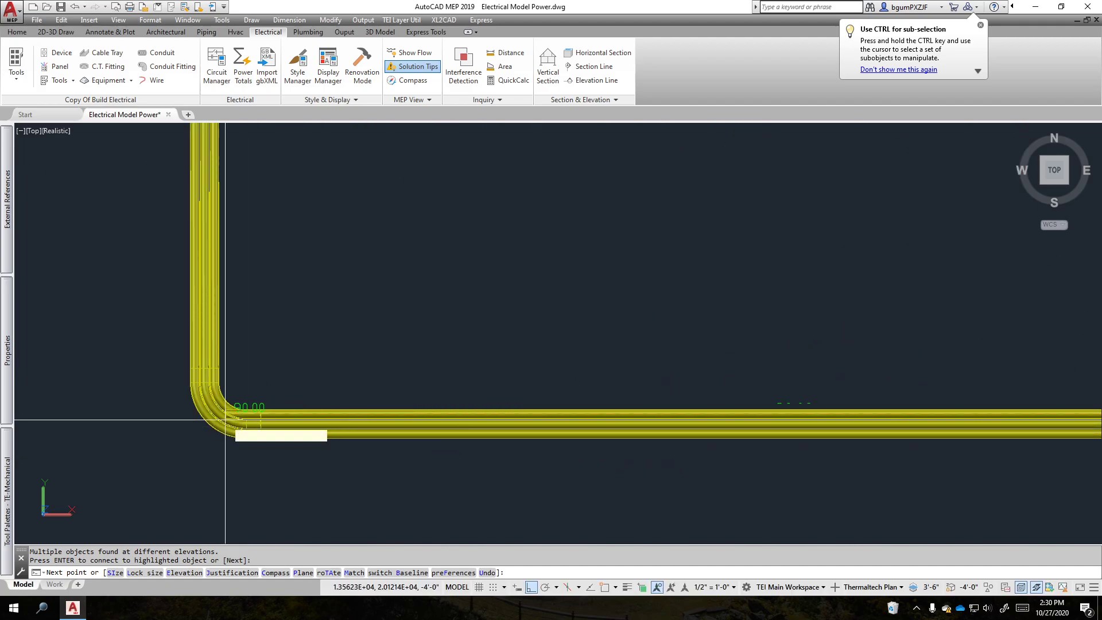
pyautogui.scroll(2, 214, 424)
pyautogui.click(183, 422)
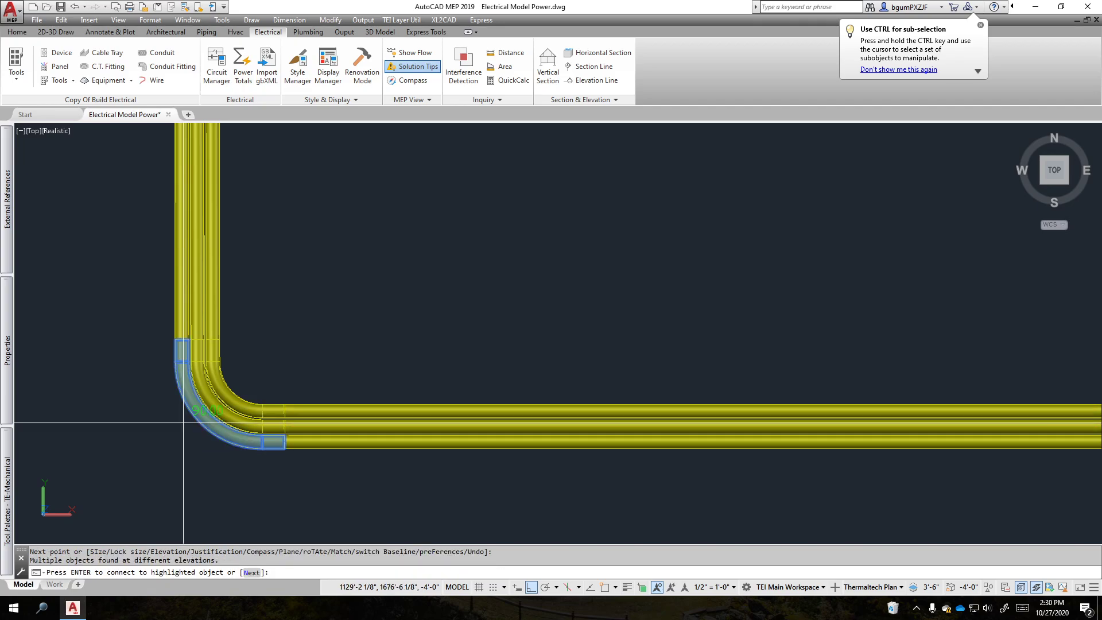
pyautogui.press('Return')
# Try to turn the parallel run south at the far bend, declining the bend radius change to 21"
pyautogui.scroll(-5, 183, 447)
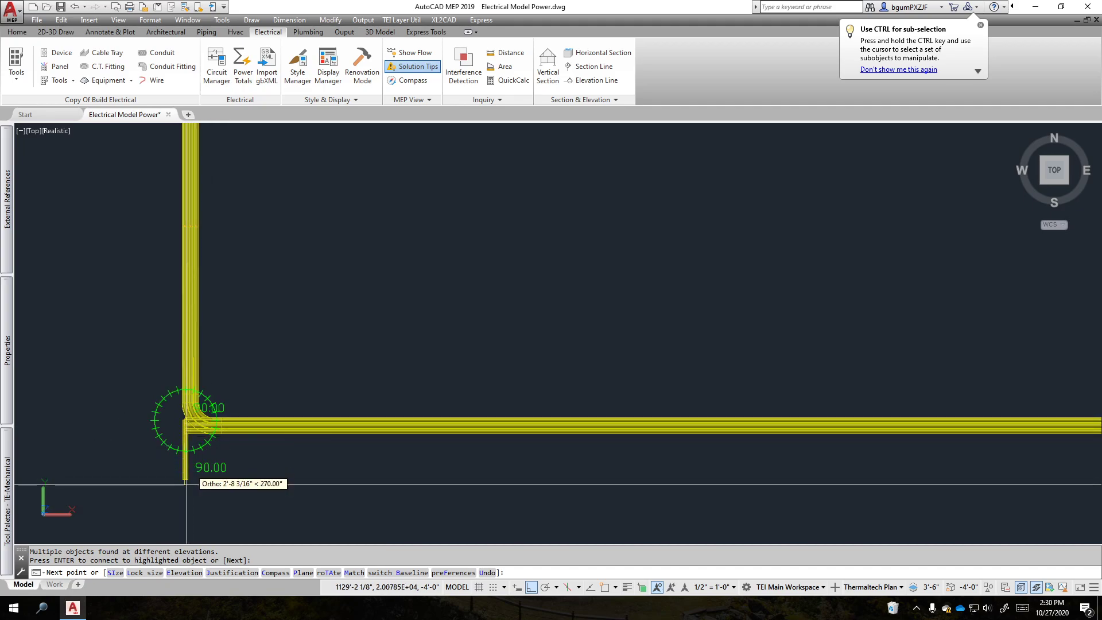
pyautogui.moveTo(265, 359); pyautogui.dragTo(267, 357, button='middle')
pyautogui.click(273, 367)
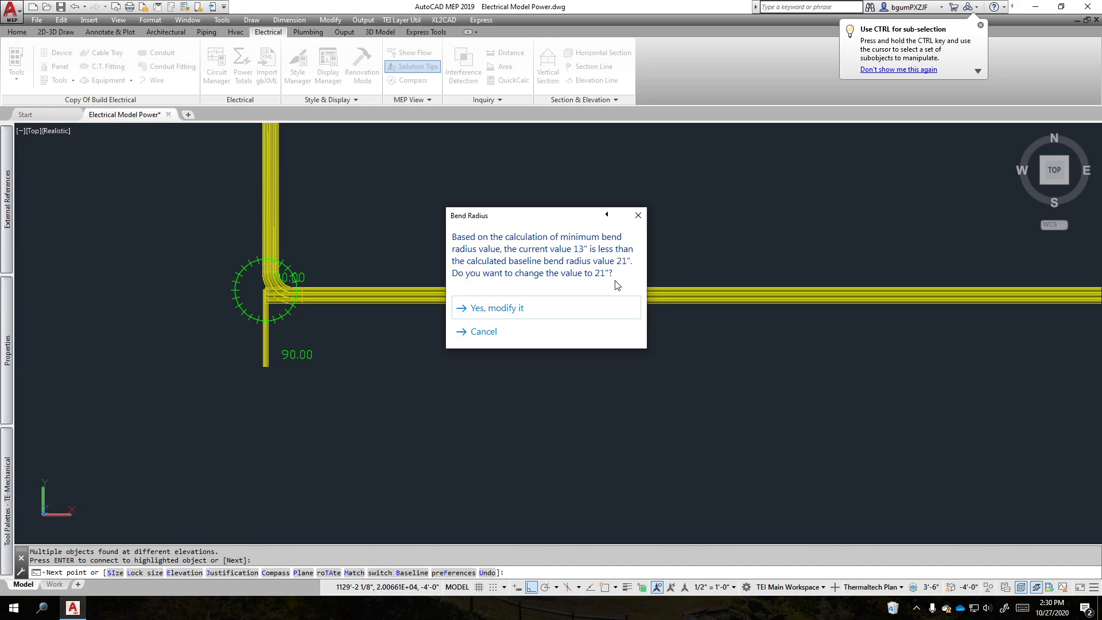
pyautogui.click(542, 334)
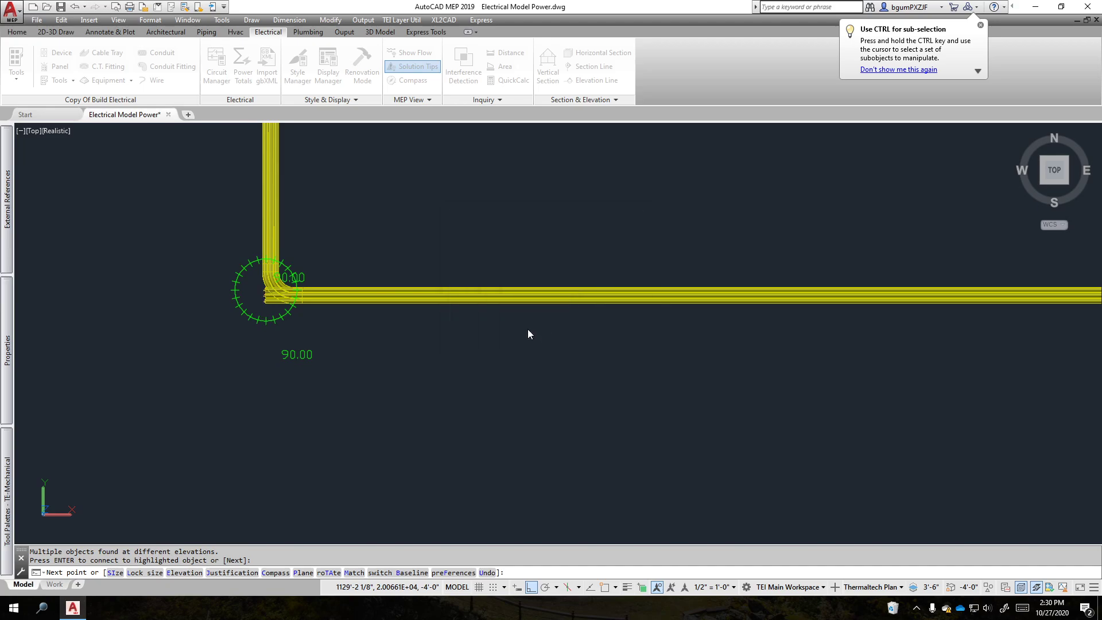
# Extend the three parallel conduits straight west past the far bend
pyautogui.scroll(4, 238, 293)
pyautogui.scroll(-3, 195, 290)
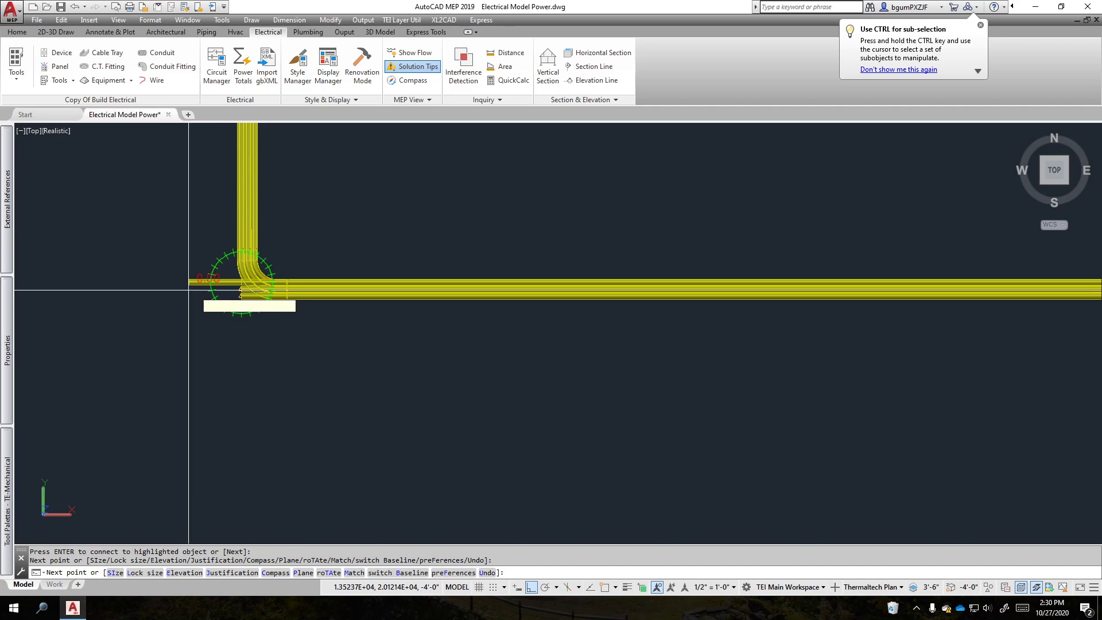
pyautogui.scroll(4, 290, 318)
pyautogui.scroll(3, 309, 264)
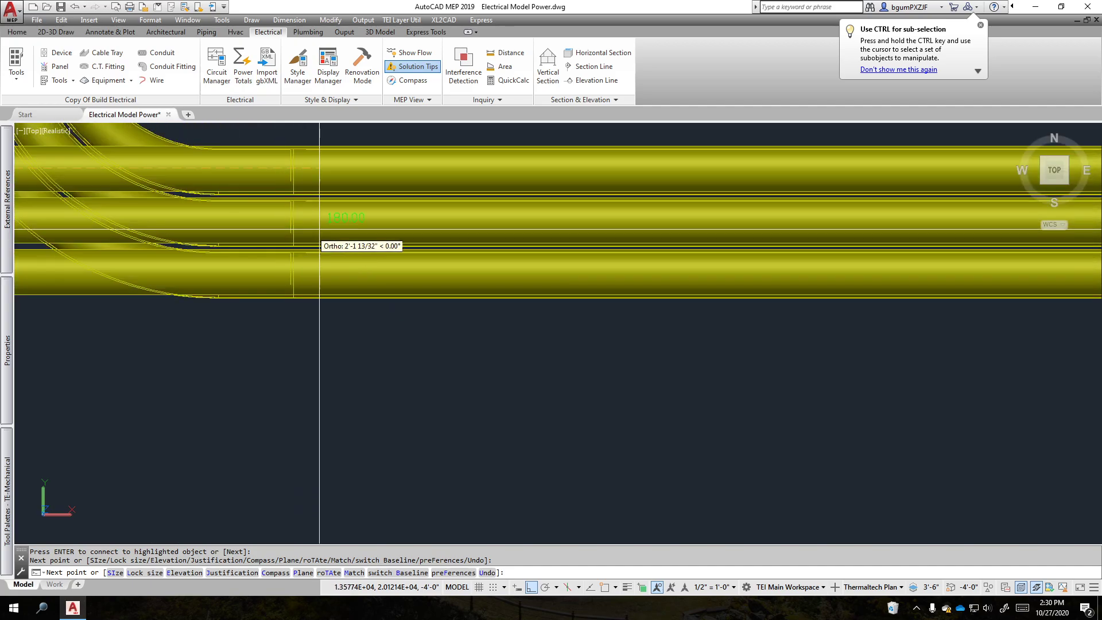
pyautogui.scroll(-4, 406, 246)
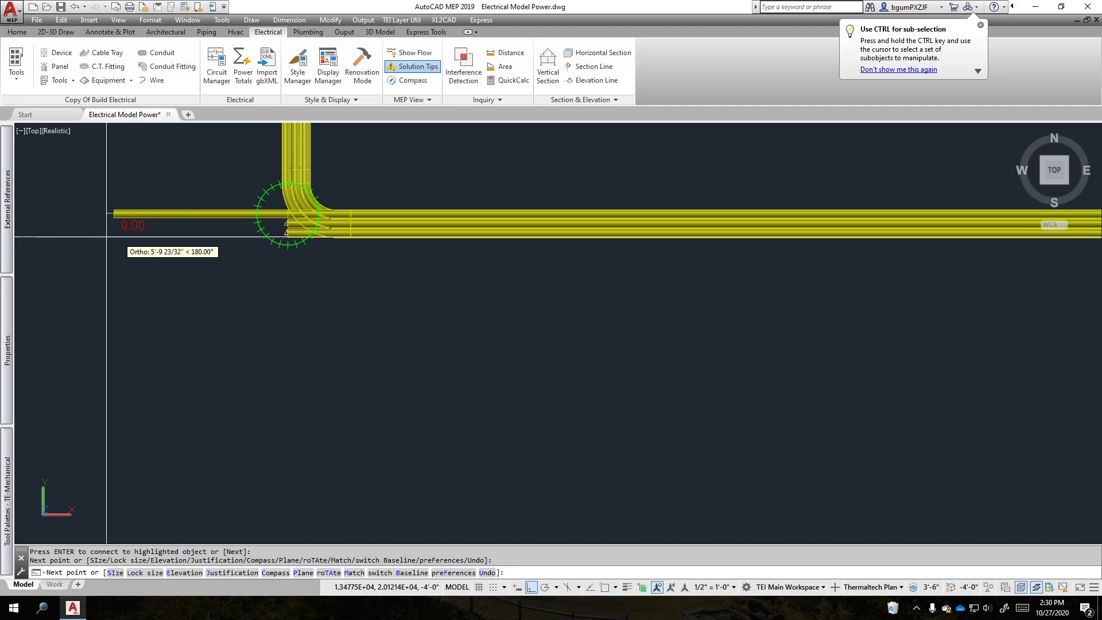
pyautogui.click(72, 235)
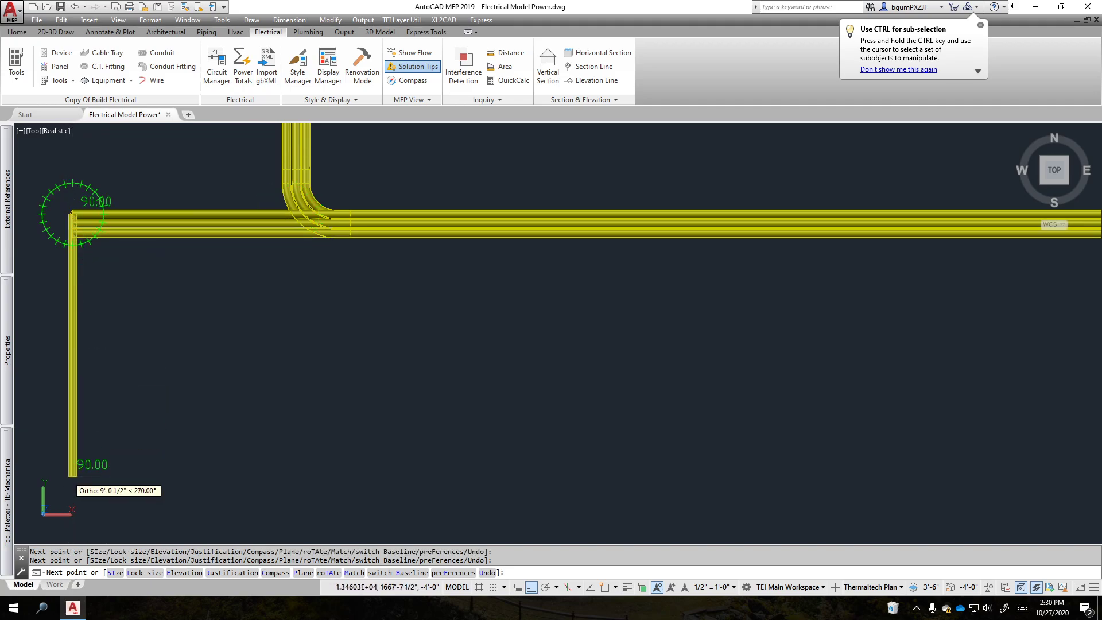
# Try turning the extended run south, decline the 21" bend radius, and route a short leg north instead before ending the routing
pyautogui.click(70, 477)
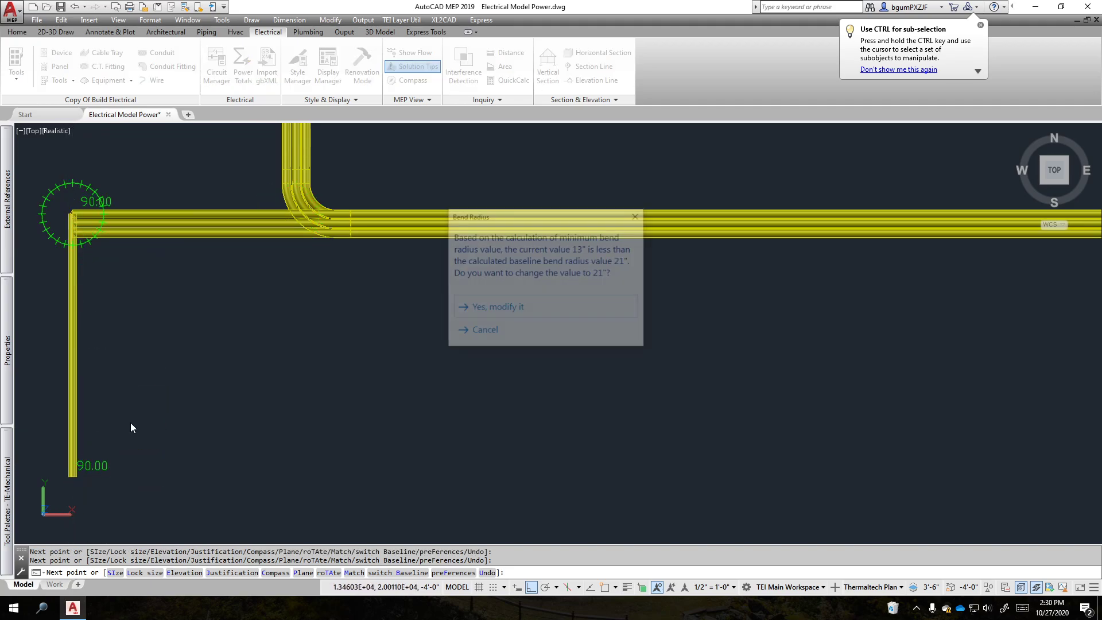
pyautogui.click(503, 334)
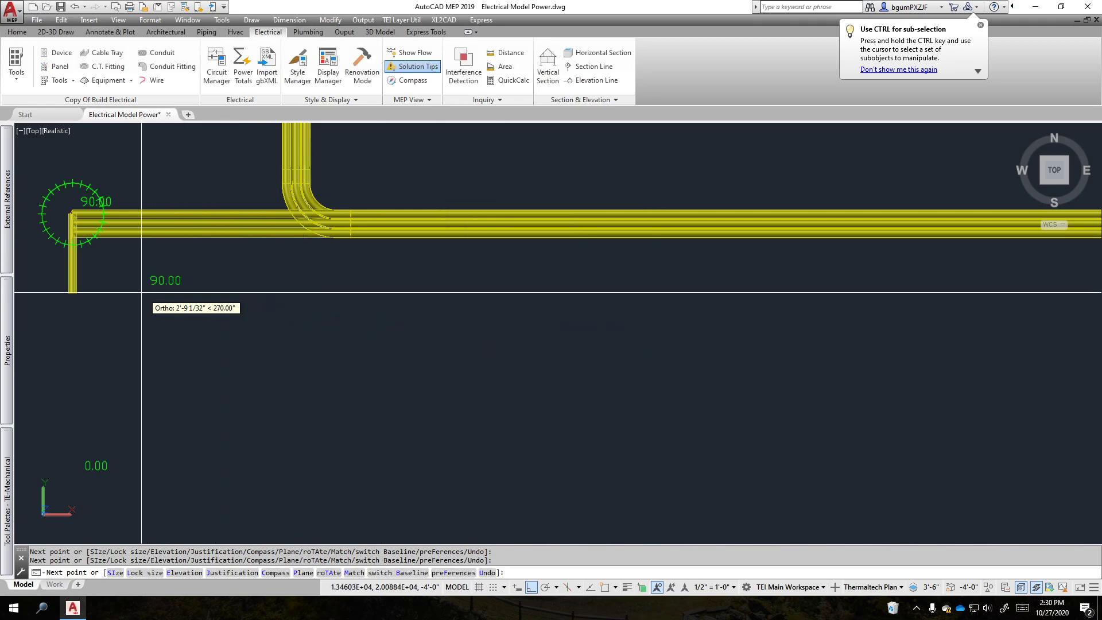
pyautogui.moveTo(149, 195); pyautogui.dragTo(327, 252, button='middle')
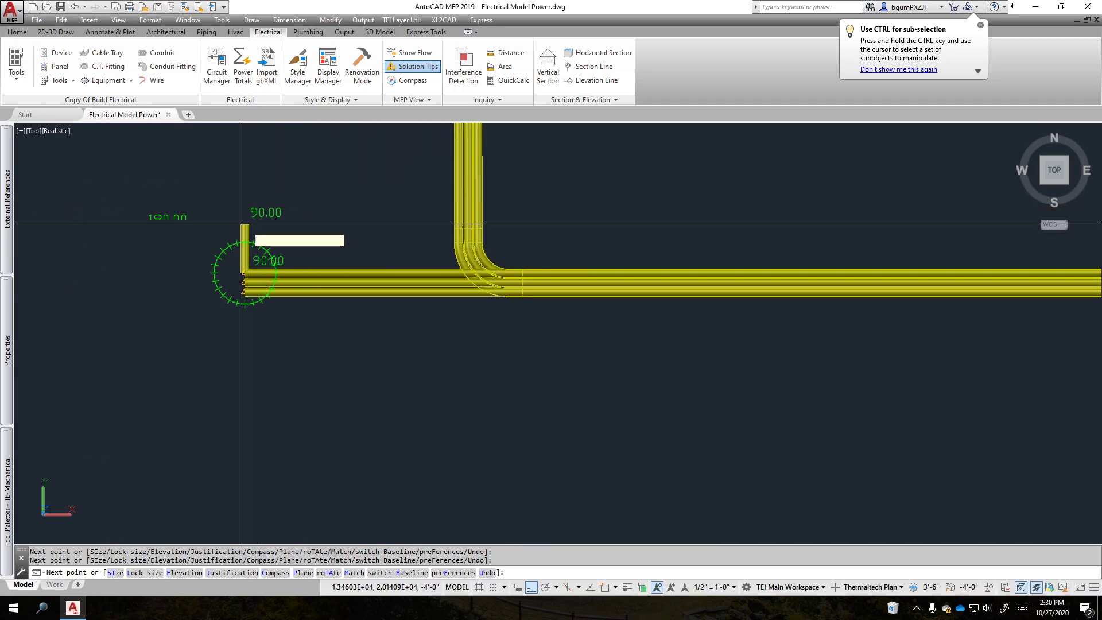
pyautogui.click(276, 194)
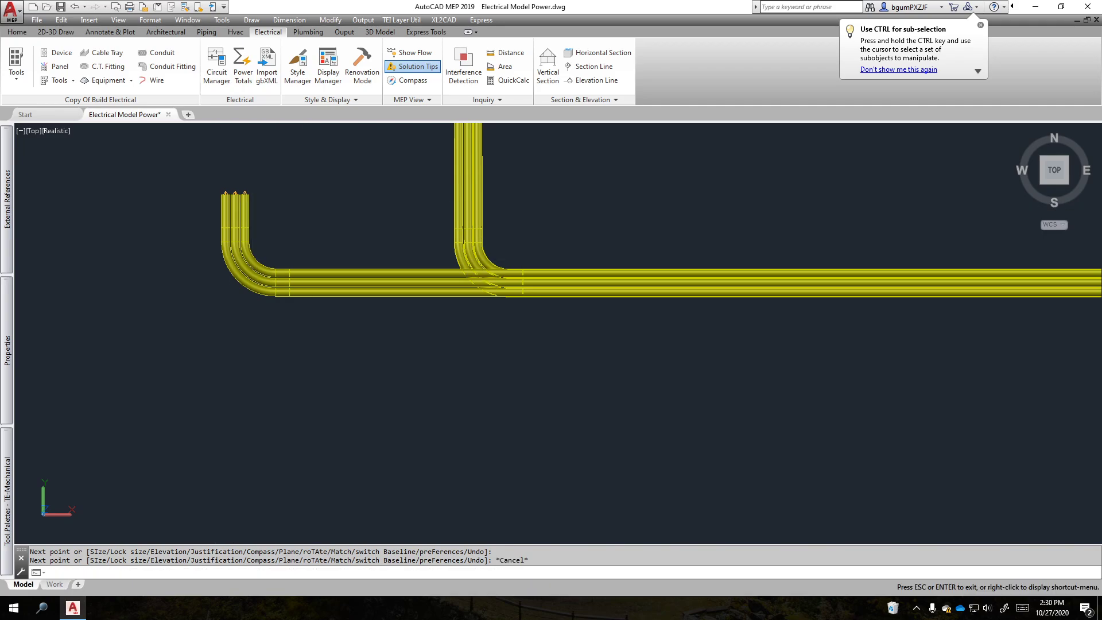
pyautogui.moveTo(233, 274); pyautogui.dragTo(355, 314, button='middle')
pyautogui.press('Escape')
# Erase the three elbows and short north-pointing conduits at the west end of the extended run
pyautogui.click(374, 363)
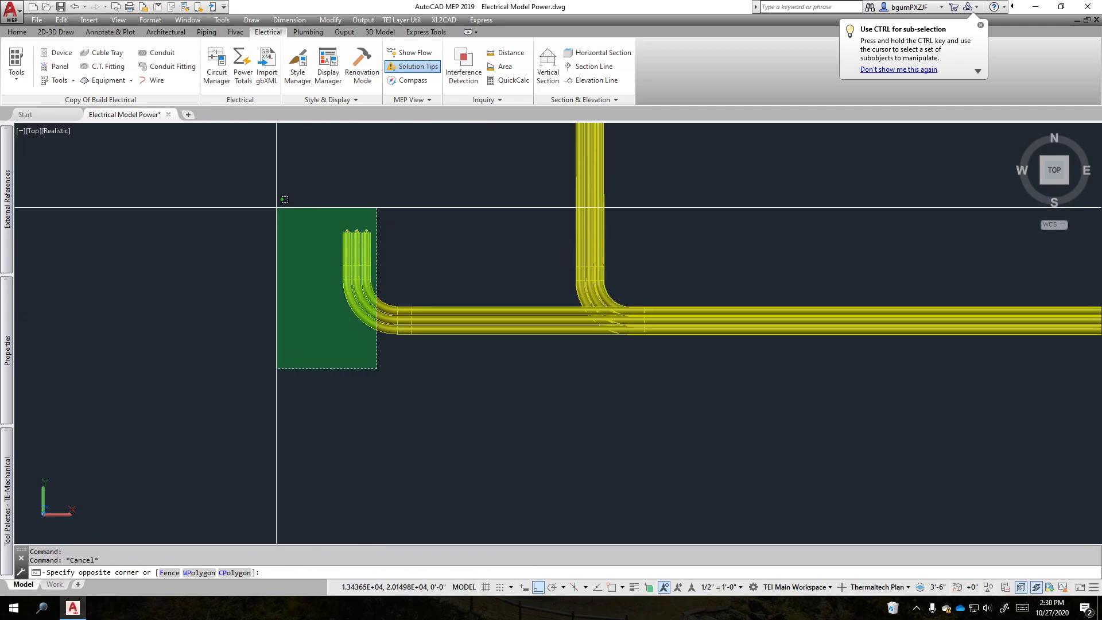
pyautogui.click(275, 205)
pyautogui.write('e')
pyautogui.press('Return')
pyautogui.moveTo(483, 373); pyautogui.dragTo(425, 308, button='middle')
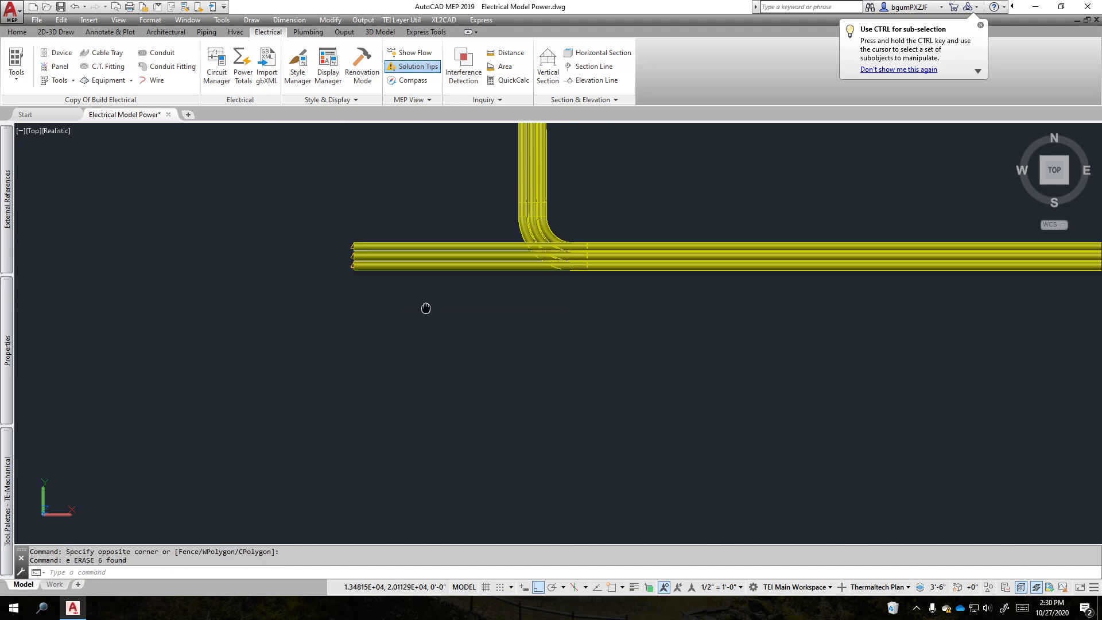
# Stretch the open west ends of the three extended conduits east, closer to the far bend
pyautogui.write('st')
pyautogui.press('Return')
pyautogui.click(372, 314)
pyautogui.click(300, 191)
pyautogui.press('Return')
pyautogui.click(299, 191)
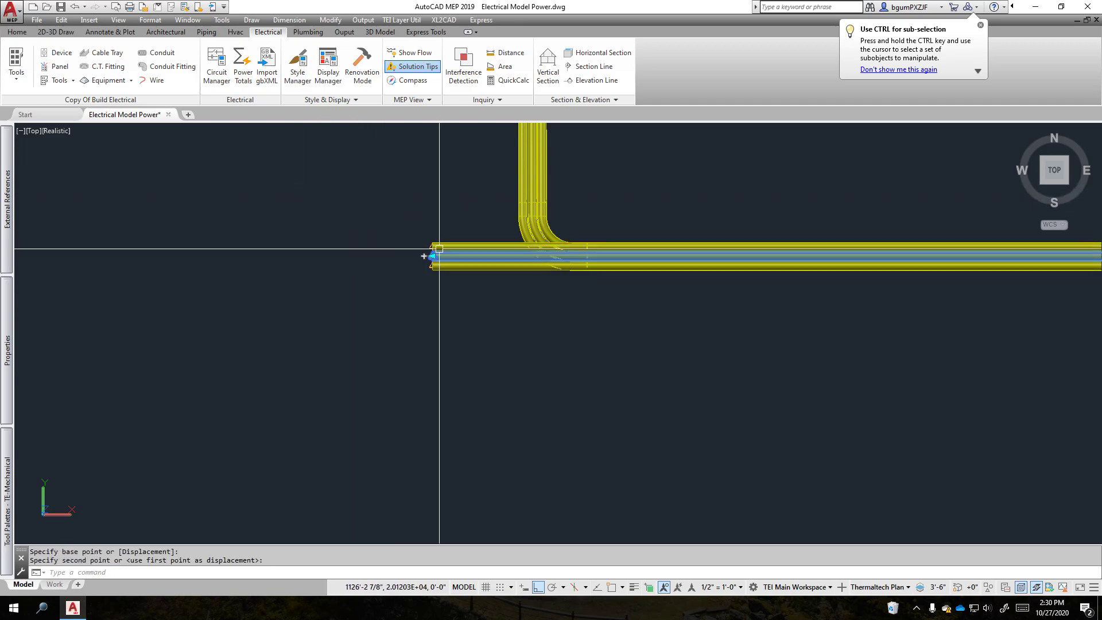
pyautogui.press('Escape')
pyautogui.scroll(1, 419, 270)
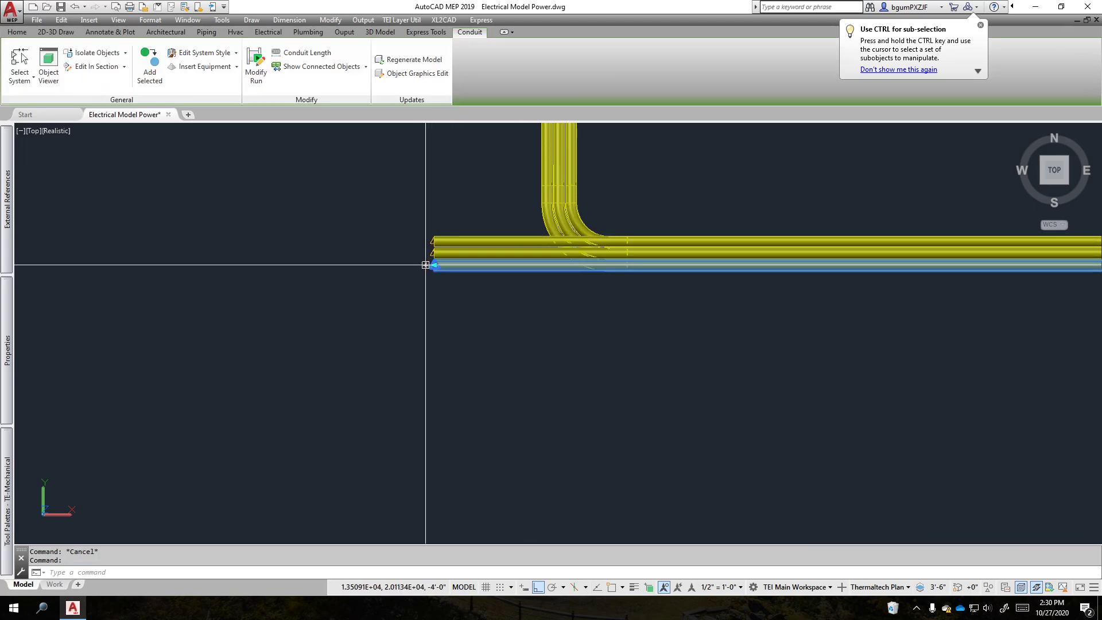
# Continue the southernmost conduit from its open west end with a 90° turn and a straight leg south
pyautogui.click(431, 264)
pyautogui.click(472, 456)
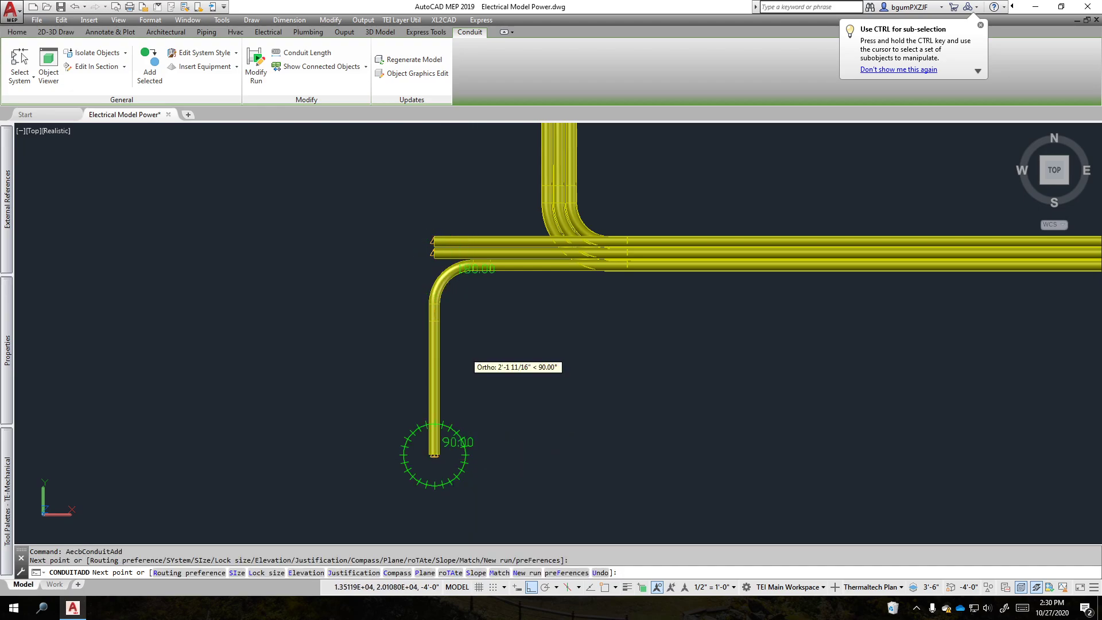
pyautogui.press('Escape')
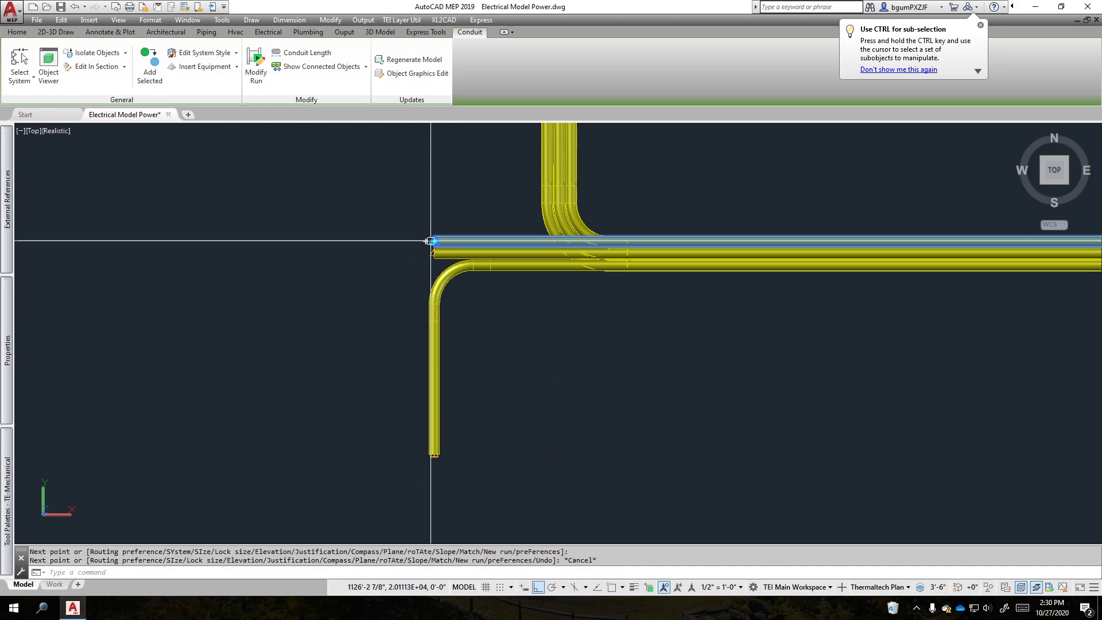
pyautogui.press('Escape')
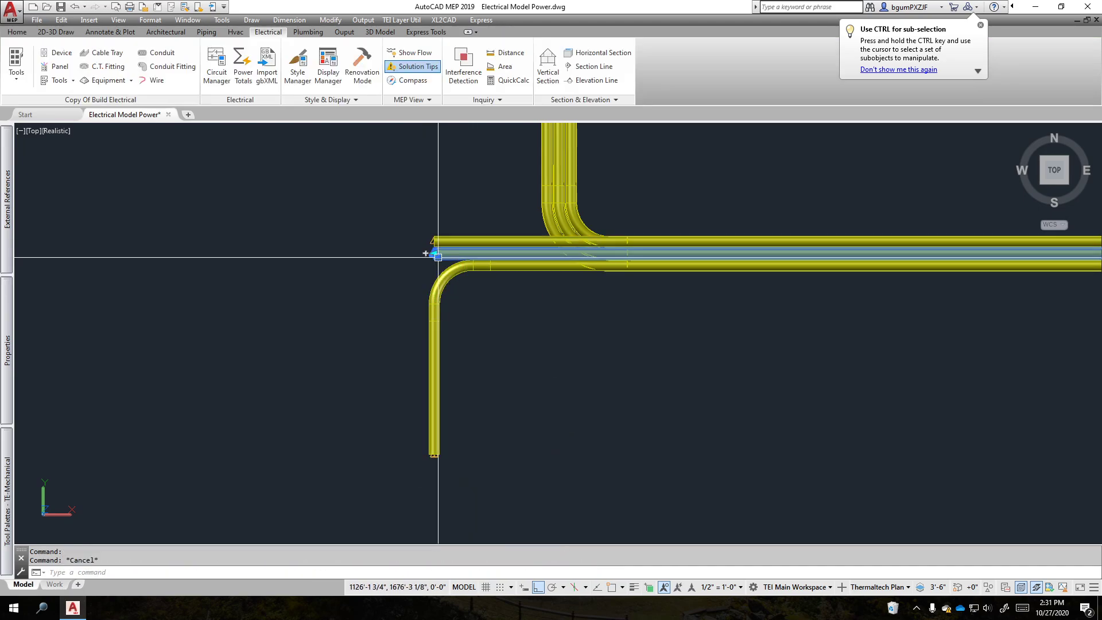